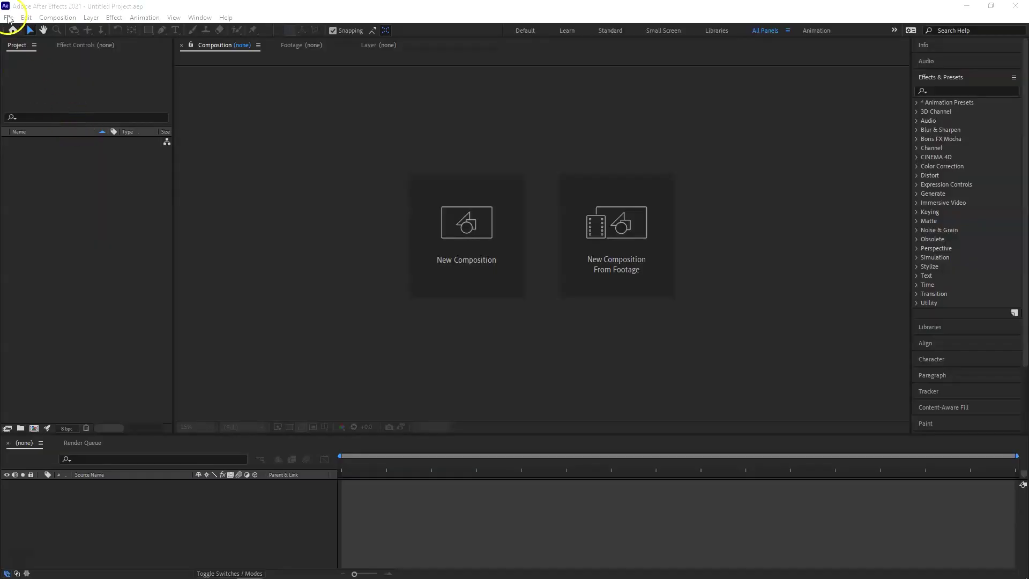
Step: Open the Summer Opener .aep project and accept converting it to the current version
{"action": "left_click", "coordinate": [8, 17]}
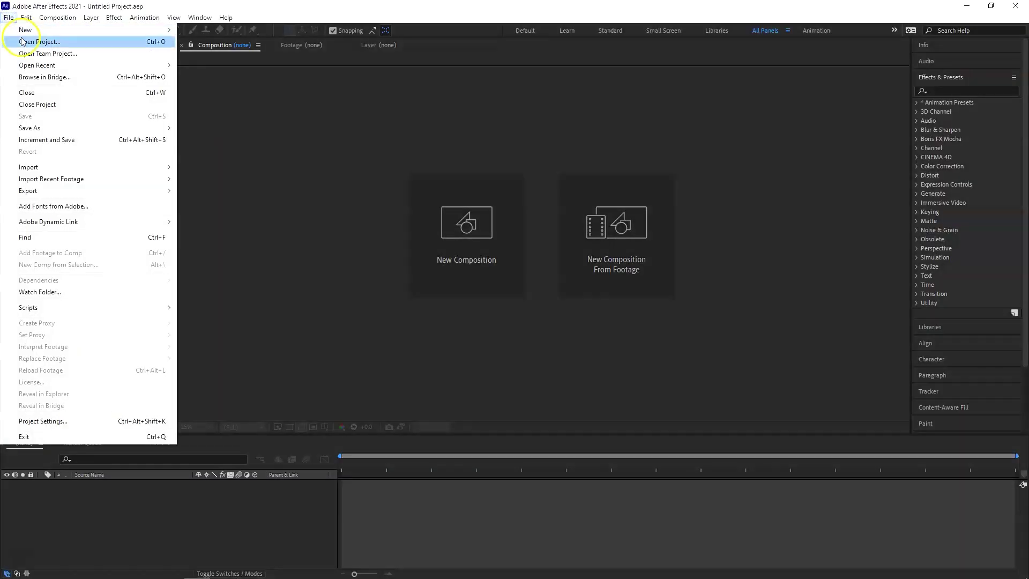
{"action": "left_click", "coordinate": [34, 42]}
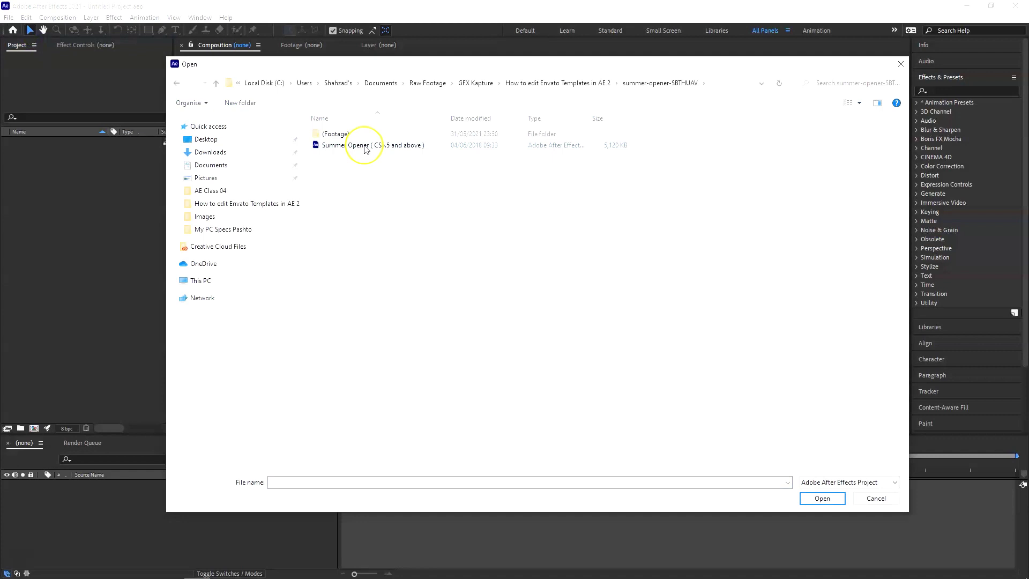
{"action": "double_click", "coordinate": [365, 145]}
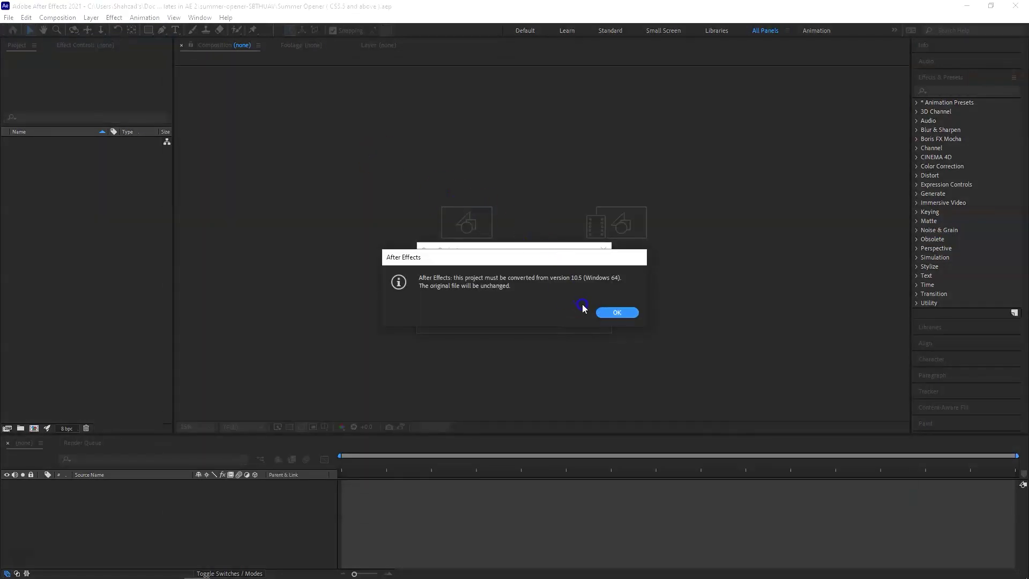
{"action": "left_click", "coordinate": [610, 313]}
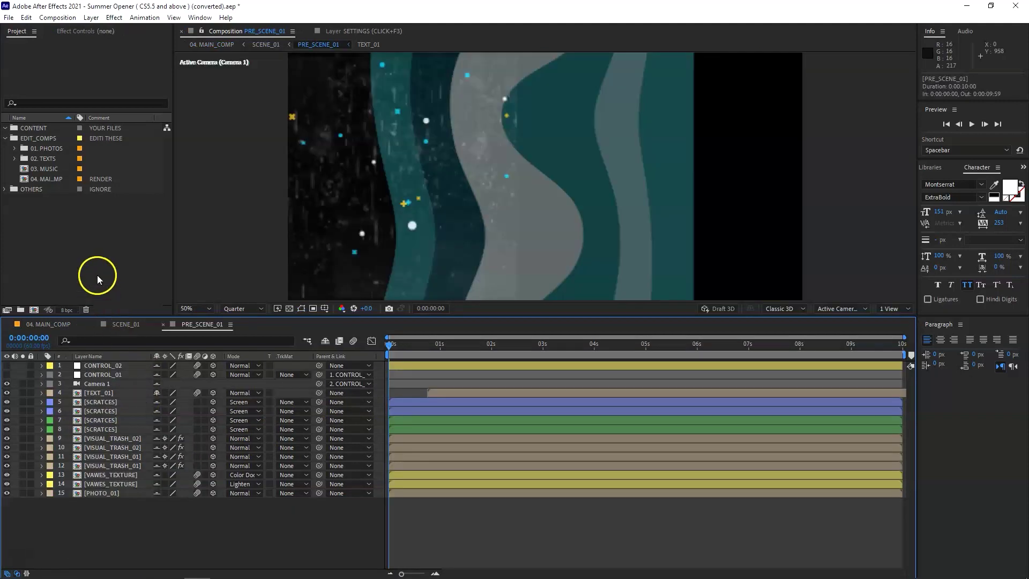
Step: Create a new project folder named Imported Images
{"action": "right_click", "coordinate": [52, 224]}
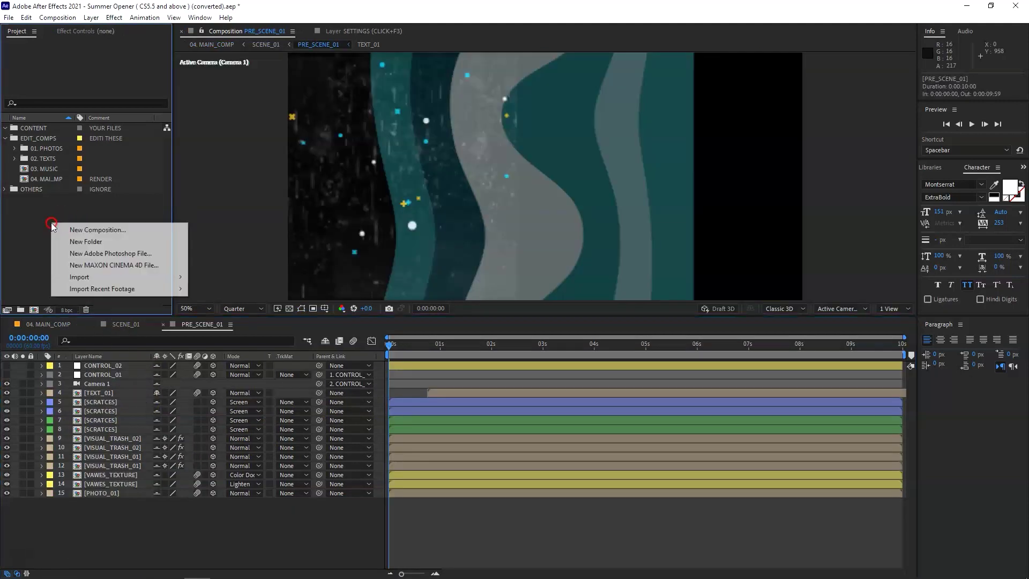
{"action": "left_click", "coordinate": [87, 241]}
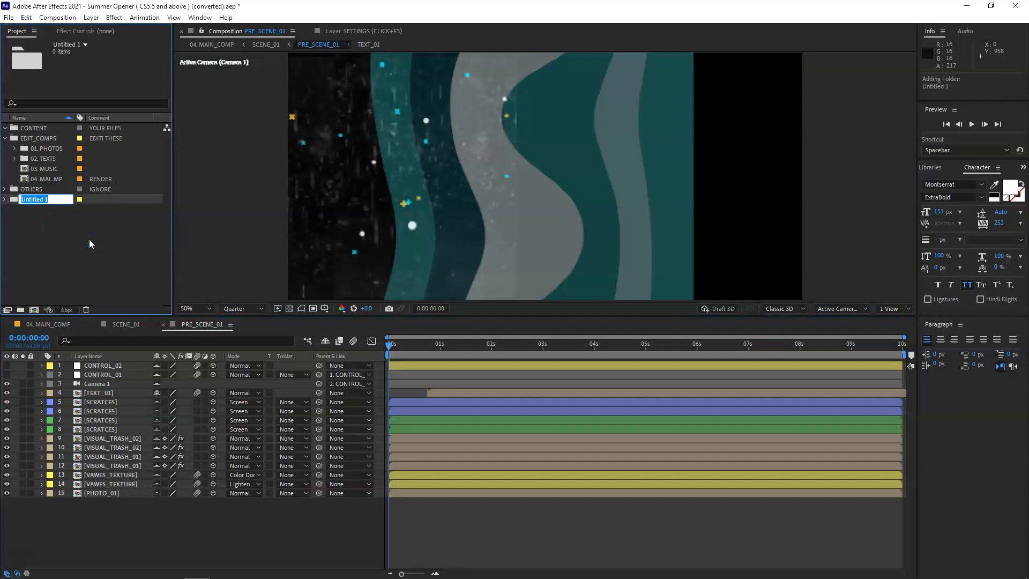
{"action": "type", "text": "Imported Images"}
{"action": "key", "text": "Return"}
Step: Import all 16 photos from the Images folder and move them into Imported Images
{"action": "double_click", "coordinate": [89, 239]}
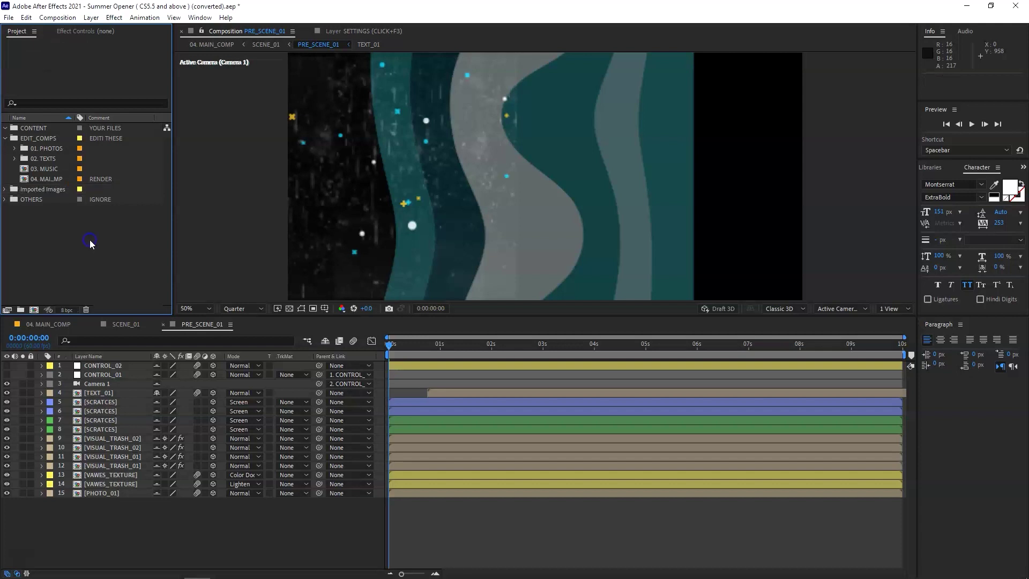
{"action": "left_click", "coordinate": [67, 151]}
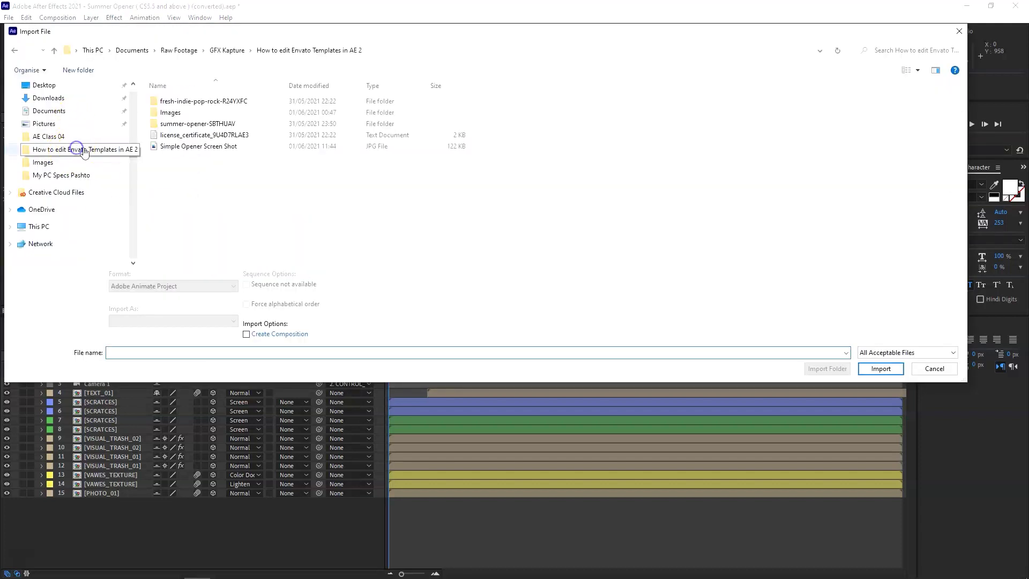
{"action": "double_click", "coordinate": [171, 110]}
{"action": "key", "text": "ctrl+a"}
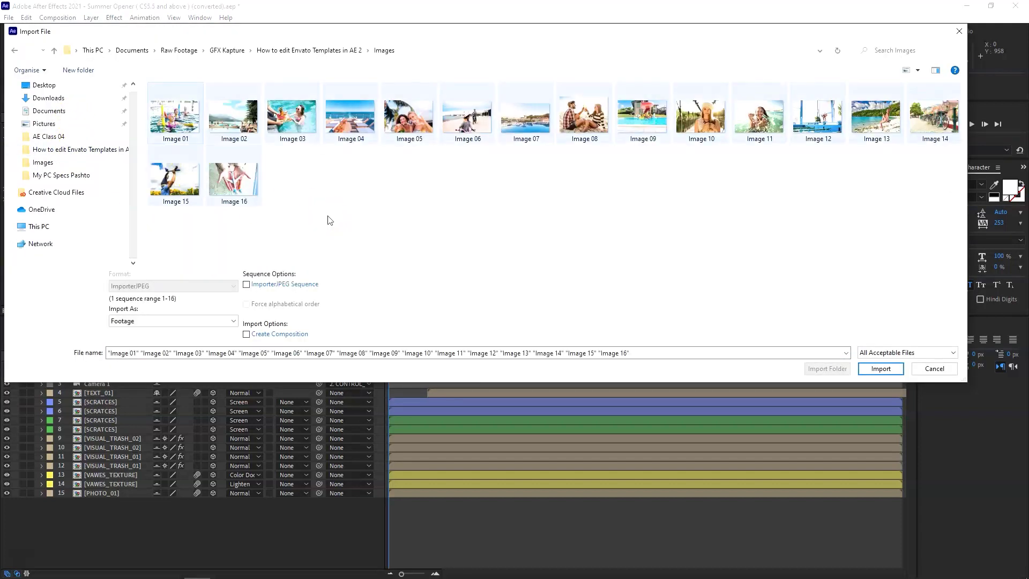
{"action": "left_click", "coordinate": [881, 369]}
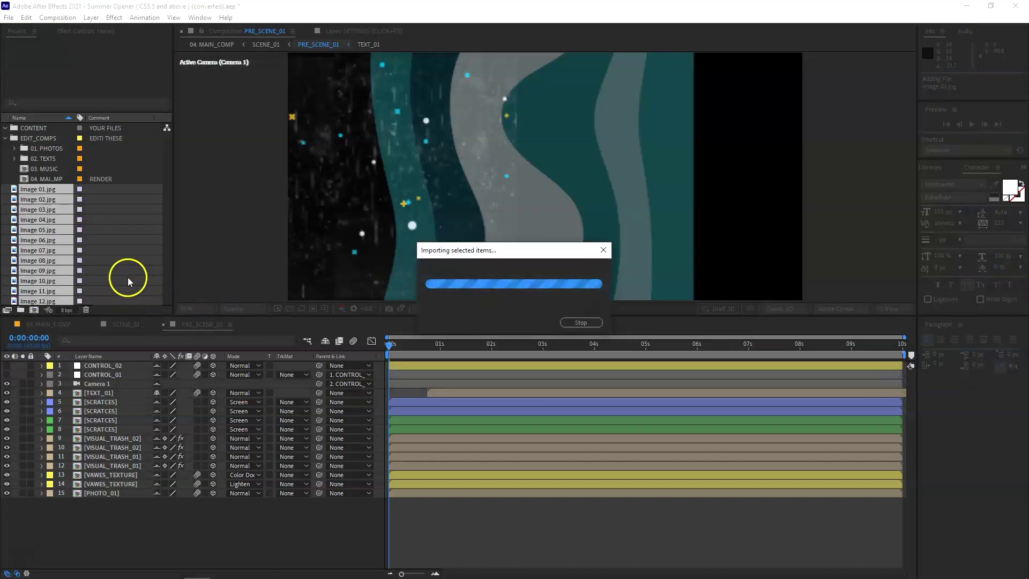
{"action": "left_click_drag", "start_coordinate": [177, 311], "coordinate": [184, 447]}
{"action": "left_click_drag", "start_coordinate": [38, 220], "coordinate": [39, 352]}
{"action": "left_click_drag", "start_coordinate": [26, 197], "coordinate": [269, 296]}
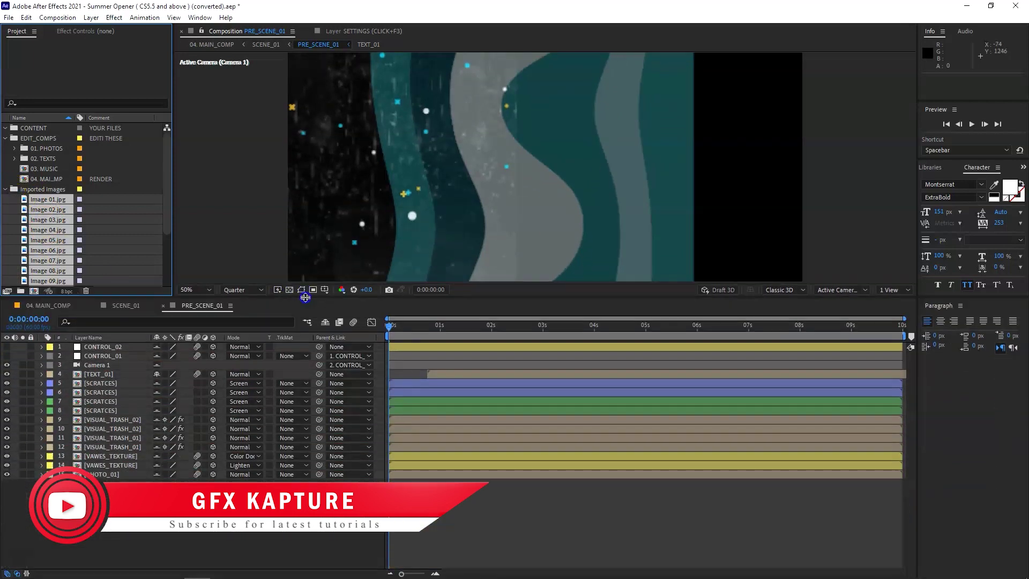
Step: Drill into SCENE_01 and PRE_SCENE_01, then place Image 01.jpg into PHOTO_01
{"action": "left_click", "coordinate": [57, 200]}
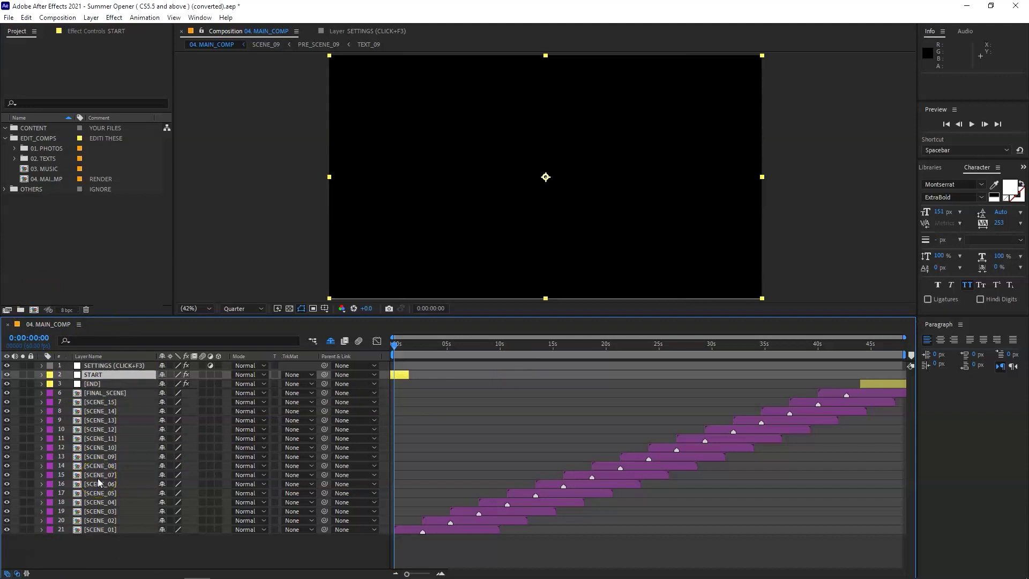
{"action": "left_click", "coordinate": [98, 530]}
{"action": "double_click", "coordinate": [98, 530]}
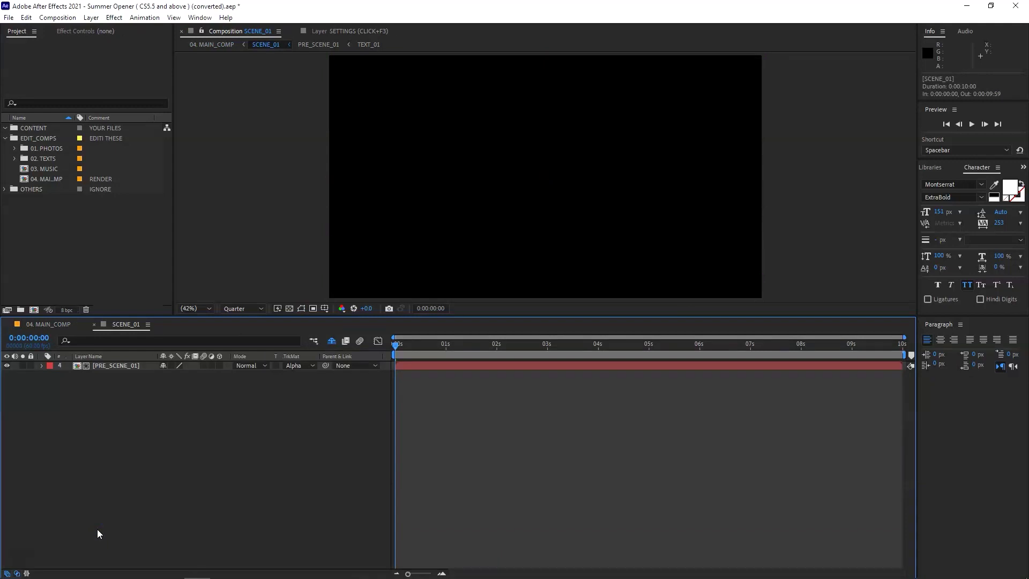
{"action": "left_click", "coordinate": [121, 365]}
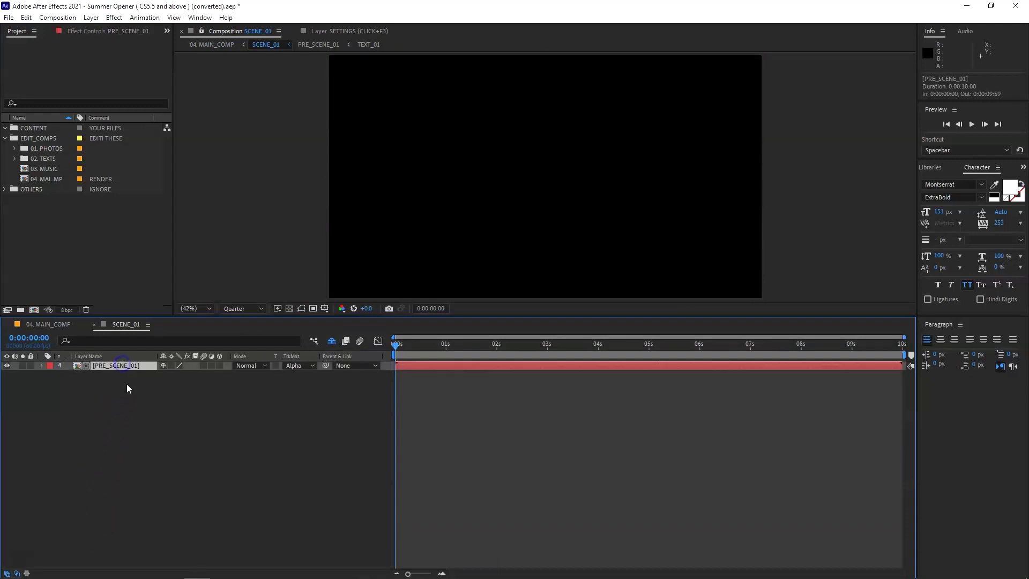
{"action": "double_click", "coordinate": [119, 366]}
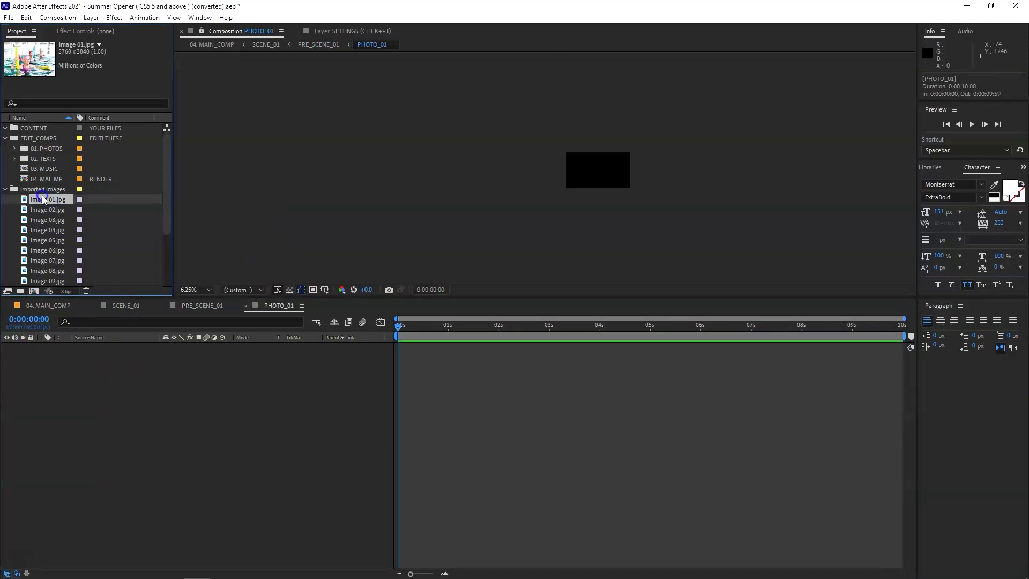
{"action": "left_click_drag", "start_coordinate": [44, 200], "coordinate": [92, 351]}
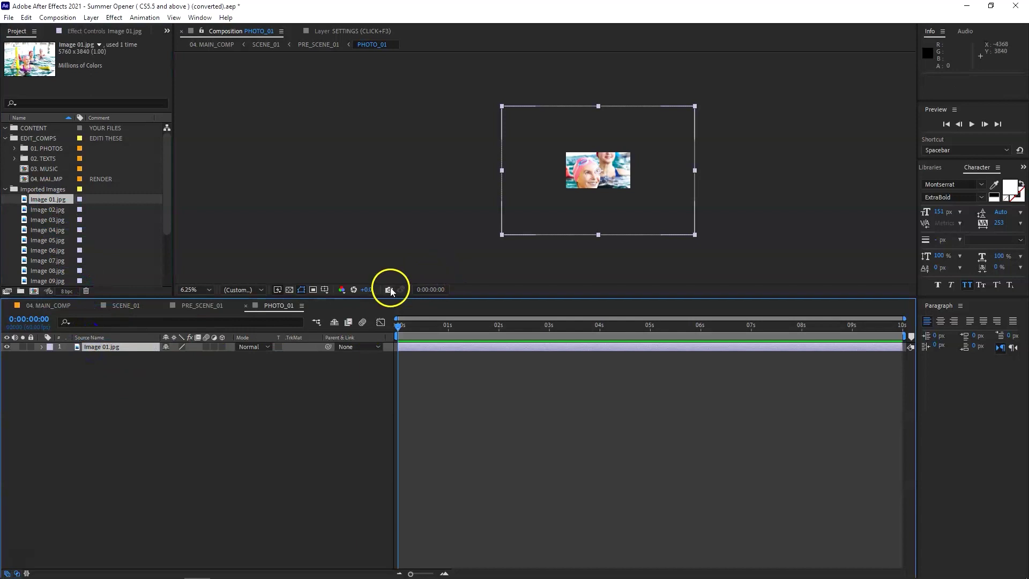
Step: Scale the Image 01.jpg layer down to 42% with the composition fitted in the viewer
{"action": "left_click", "coordinate": [150, 346]}
{"action": "key", "text": "s"}
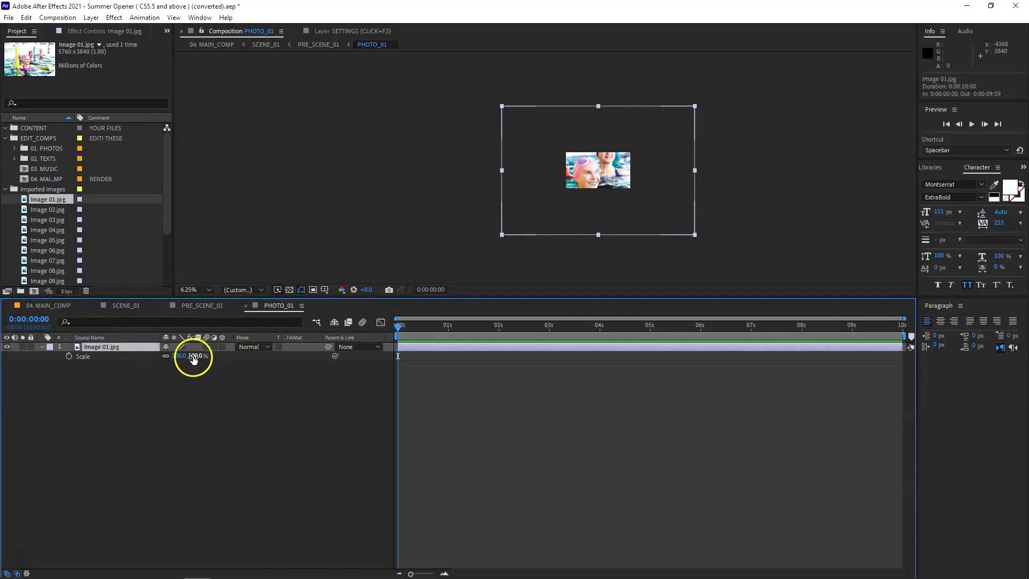
{"action": "left_click_drag", "start_coordinate": [195, 355], "coordinate": [176, 356]}
{"action": "scroll", "coordinate": [493, 230], "scroll_direction": "up", "scroll_amount": 1}
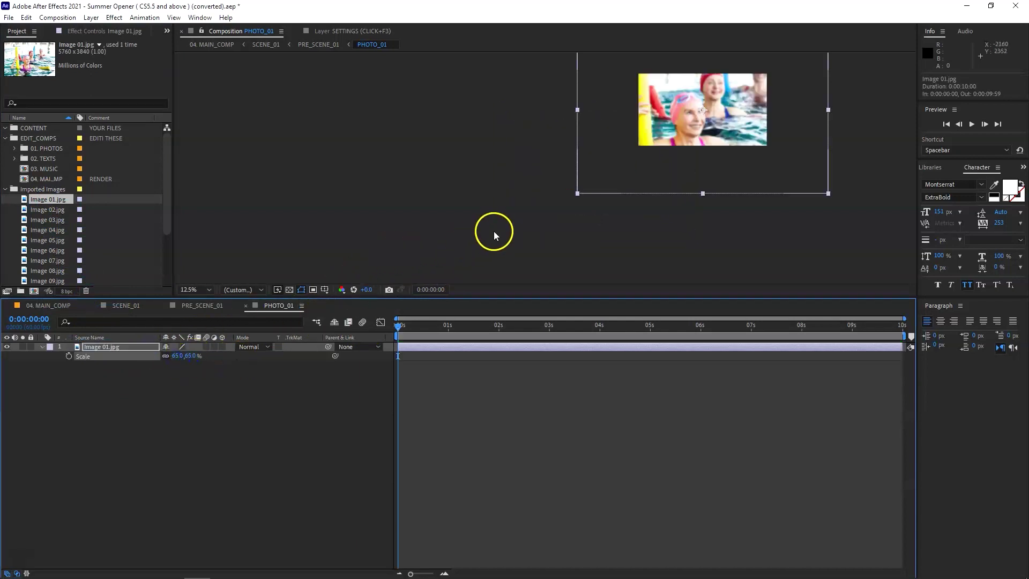
{"action": "left_click", "coordinate": [210, 292]}
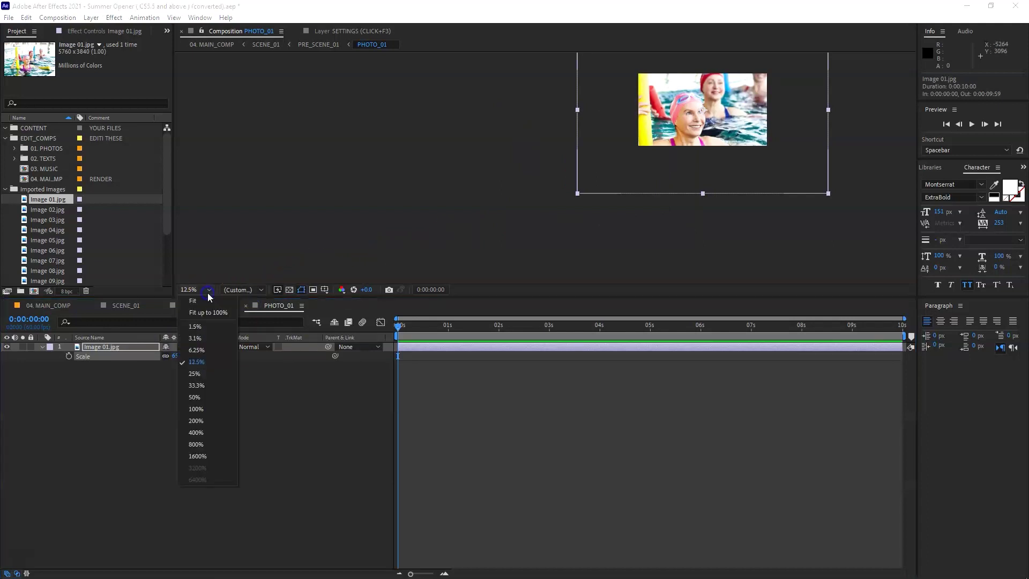
{"action": "left_click", "coordinate": [200, 301]}
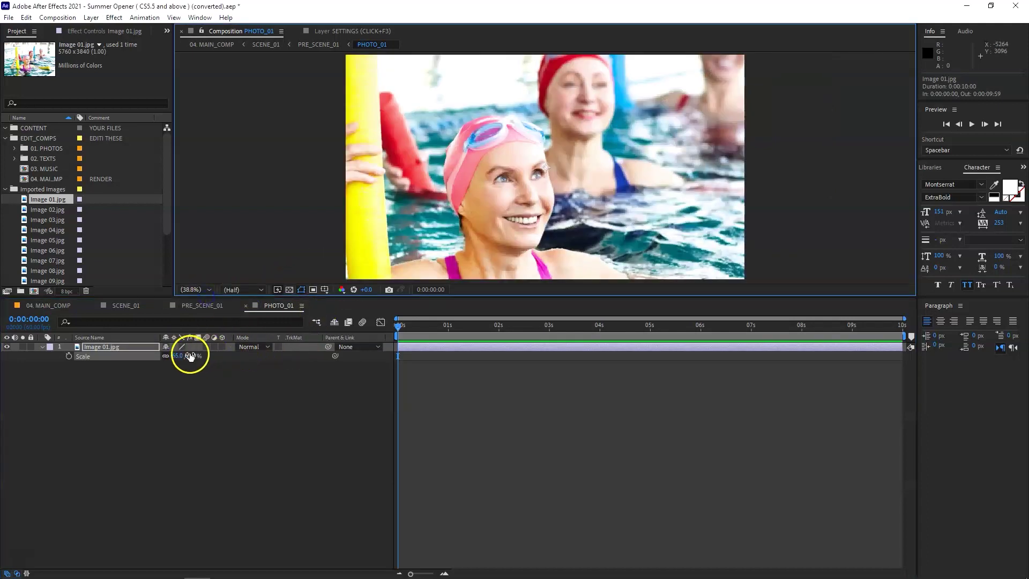
{"action": "left_click_drag", "start_coordinate": [185, 356], "coordinate": [167, 355]}
{"action": "left_click_drag", "start_coordinate": [275, 296], "coordinate": [275, 414]}
{"action": "scroll", "coordinate": [330, 296], "scroll_direction": "down", "scroll_amount": 3}
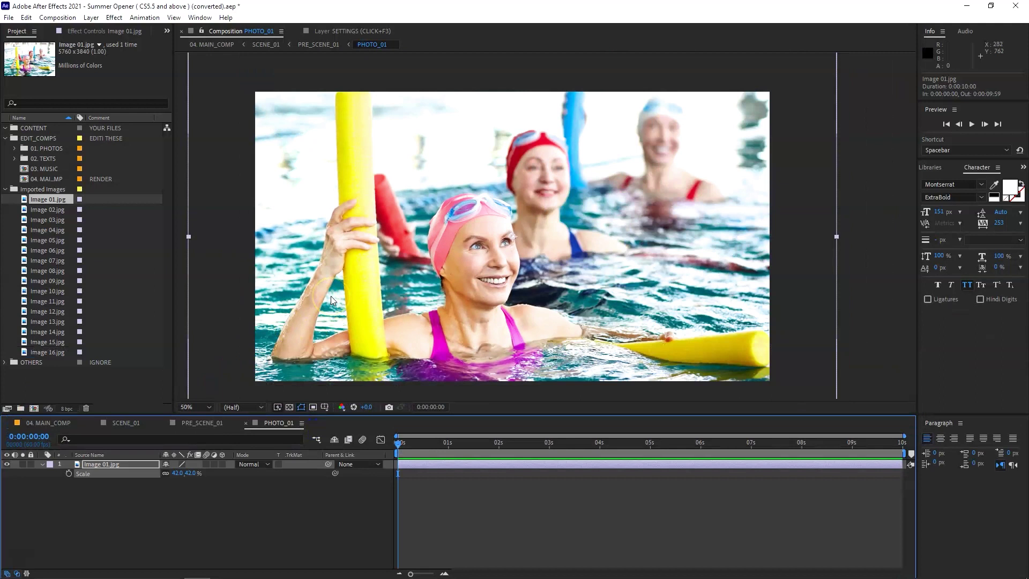
{"action": "left_click_drag", "start_coordinate": [350, 332], "coordinate": [475, 294]}
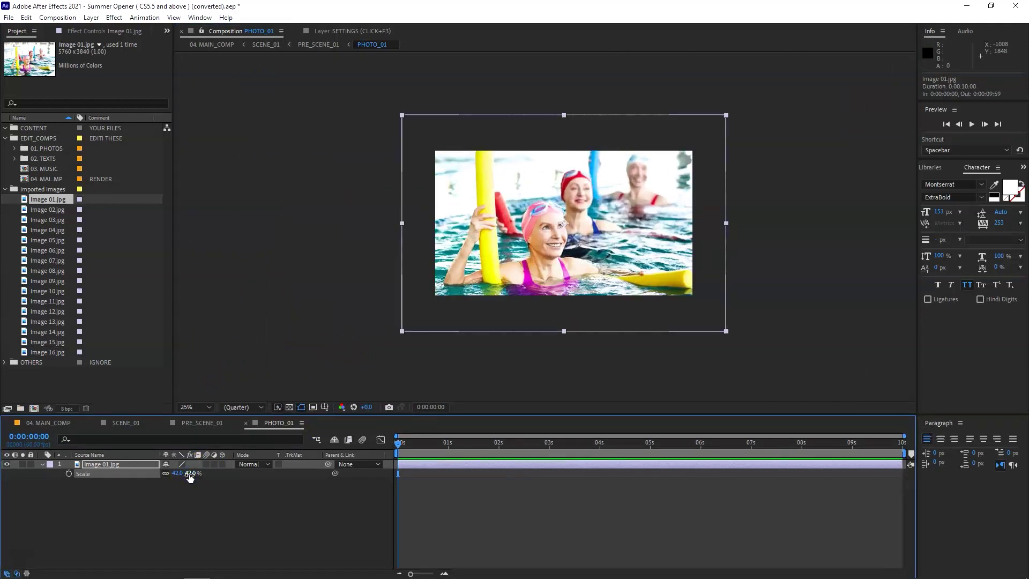
Step: Close PHOTO_01, open TEXT_01, and move to where SUMMER HAS COME fully shows
{"action": "left_click", "coordinate": [246, 423]}
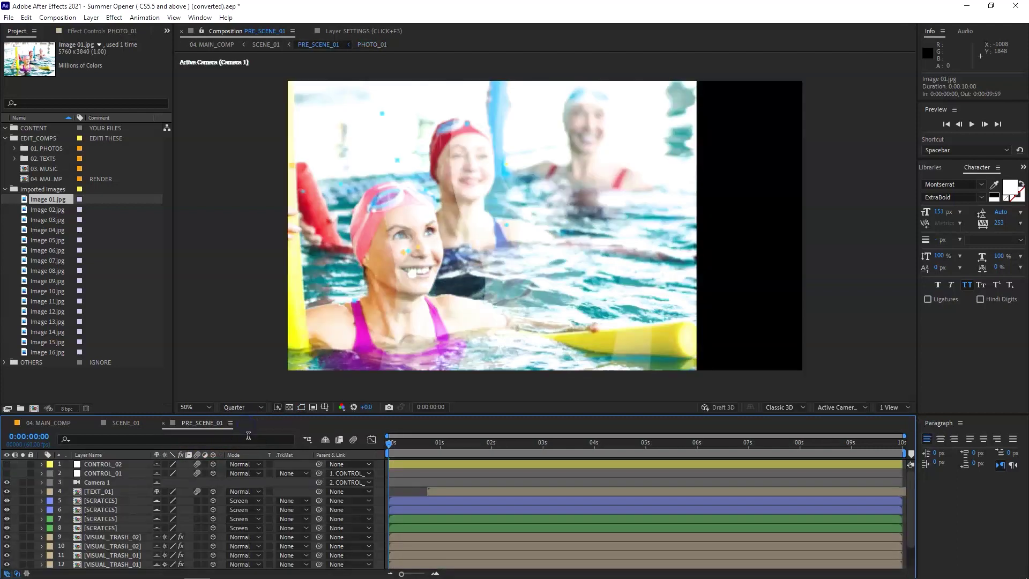
{"action": "left_click", "coordinate": [98, 406]}
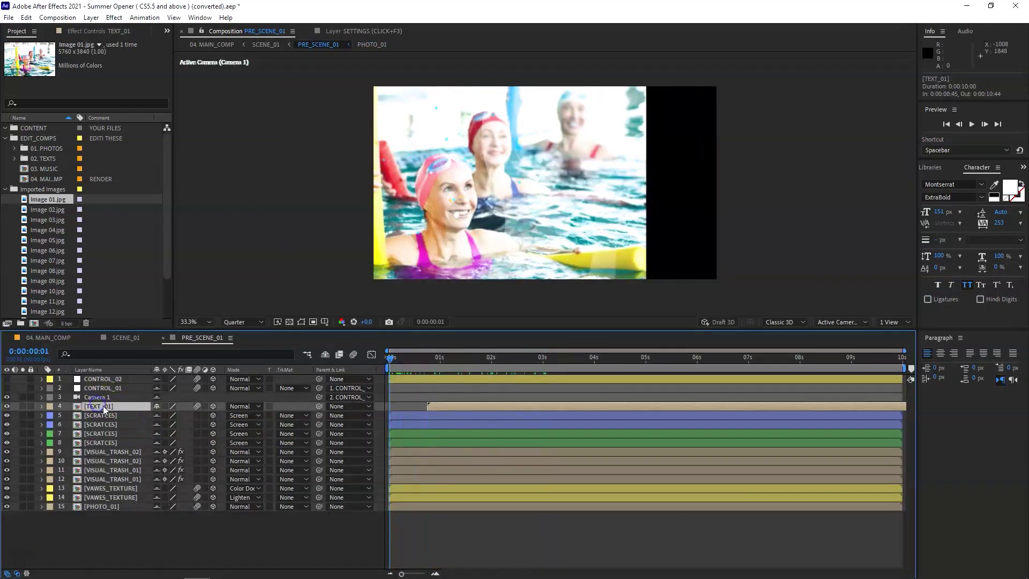
{"action": "double_click", "coordinate": [108, 407]}
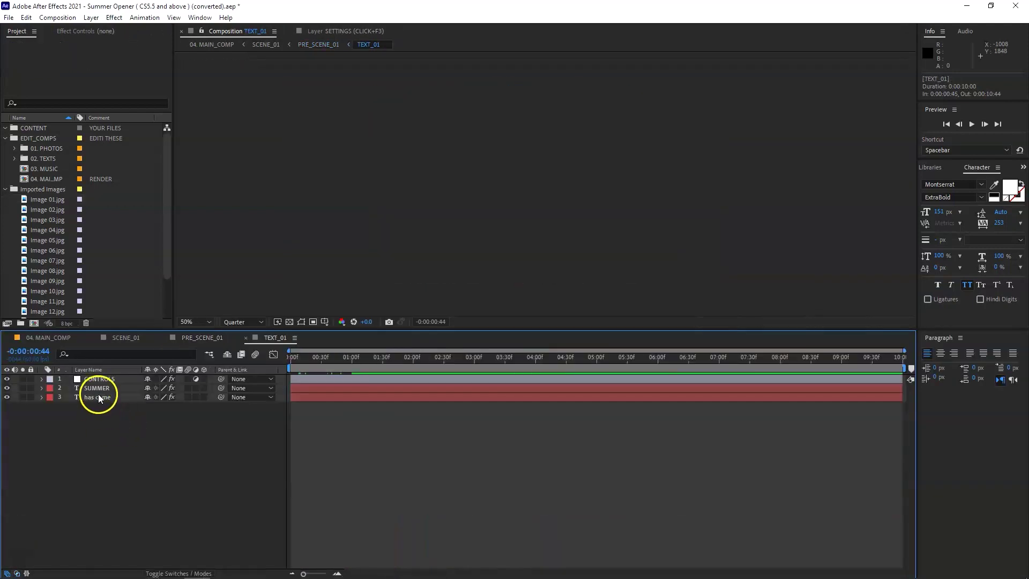
{"action": "left_click", "coordinate": [304, 360]}
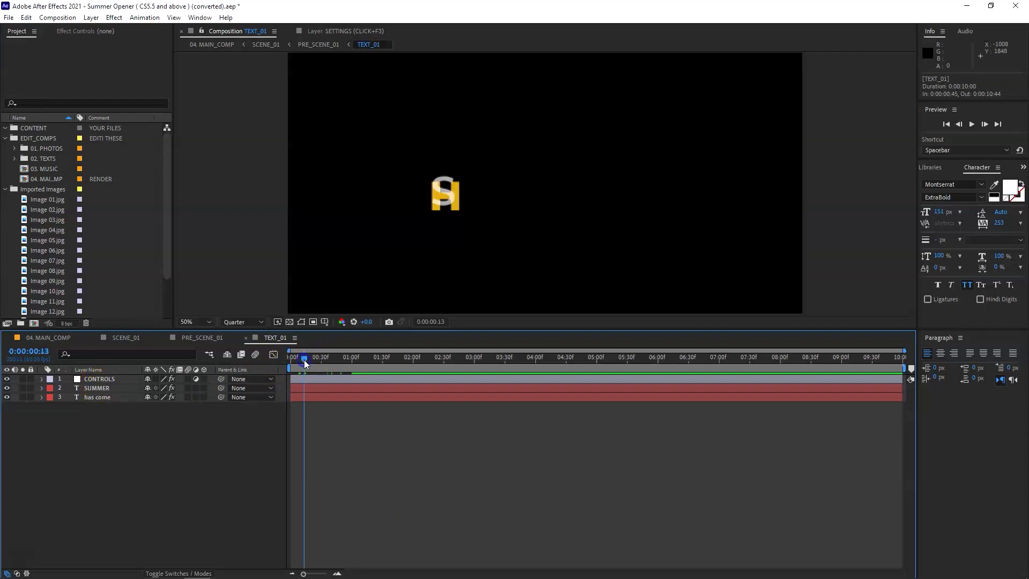
{"action": "mouse_move", "coordinate": [306, 359]}
{"action": "left_mouse_down"}
{"action": "mouse_move", "coordinate": [291, 361]}
{"action": "mouse_move", "coordinate": [394, 360]}
{"action": "mouse_move", "coordinate": [305, 361]}
{"action": "left_mouse_up"}
{"action": "left_click", "coordinate": [148, 389]}
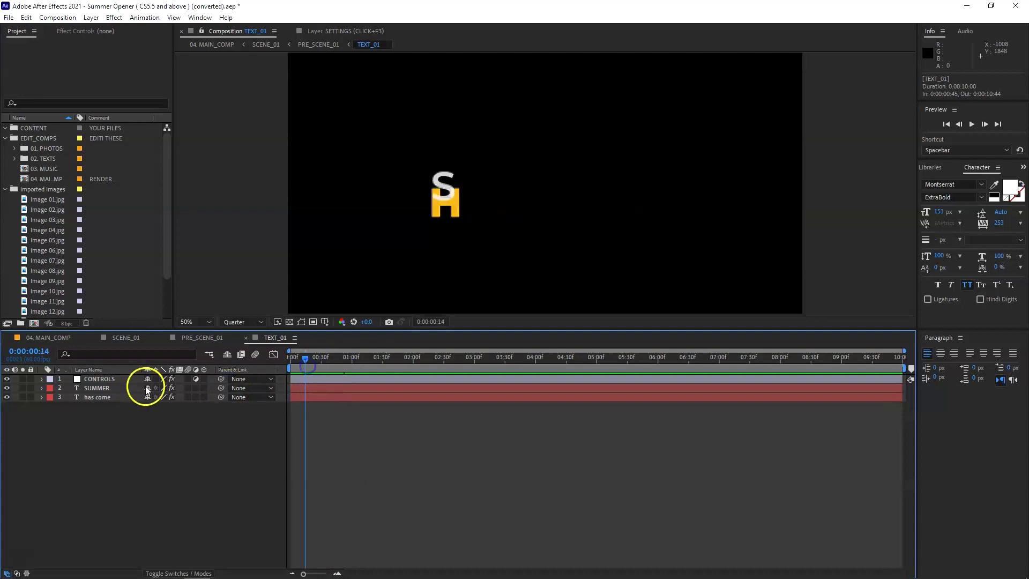
{"action": "left_click", "coordinate": [99, 397]}
{"action": "left_click", "coordinate": [436, 248]}
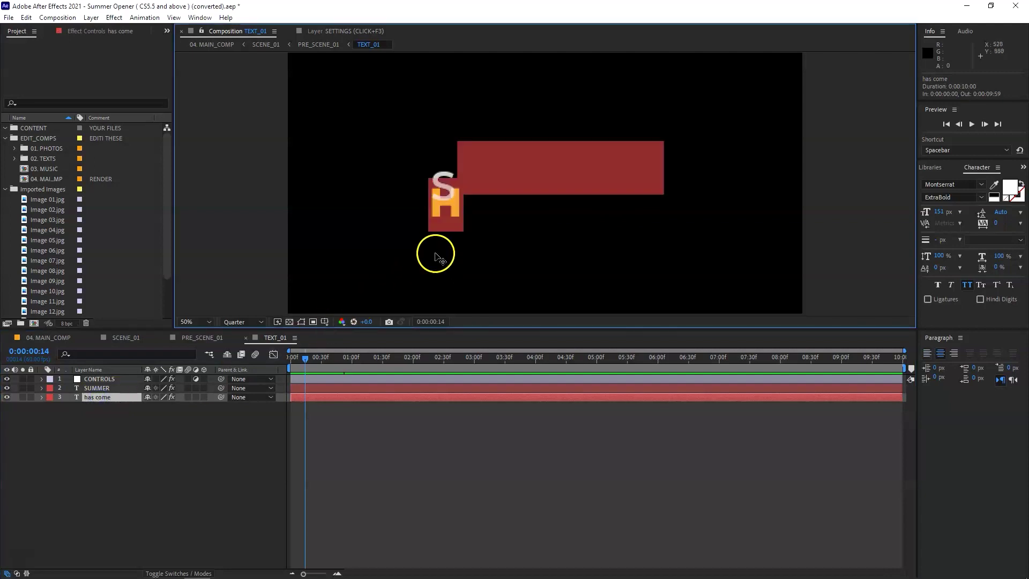
{"action": "left_click_drag", "start_coordinate": [307, 361], "coordinate": [355, 361]}
{"action": "left_click", "coordinate": [280, 392]}
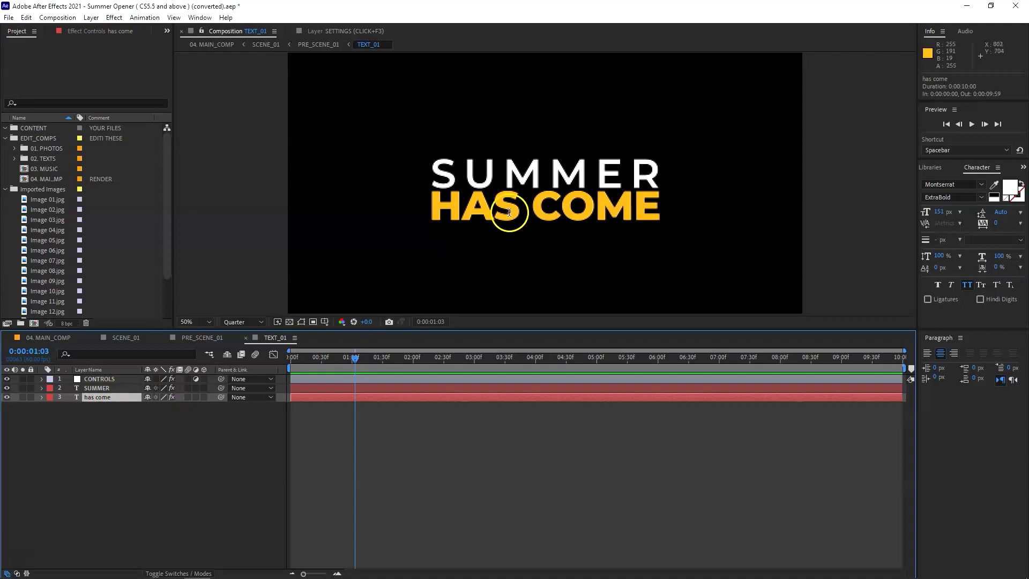
Step: Retype the HAS COME line as IS HERE and widen its tracking to 236
{"action": "double_click", "coordinate": [102, 397]}
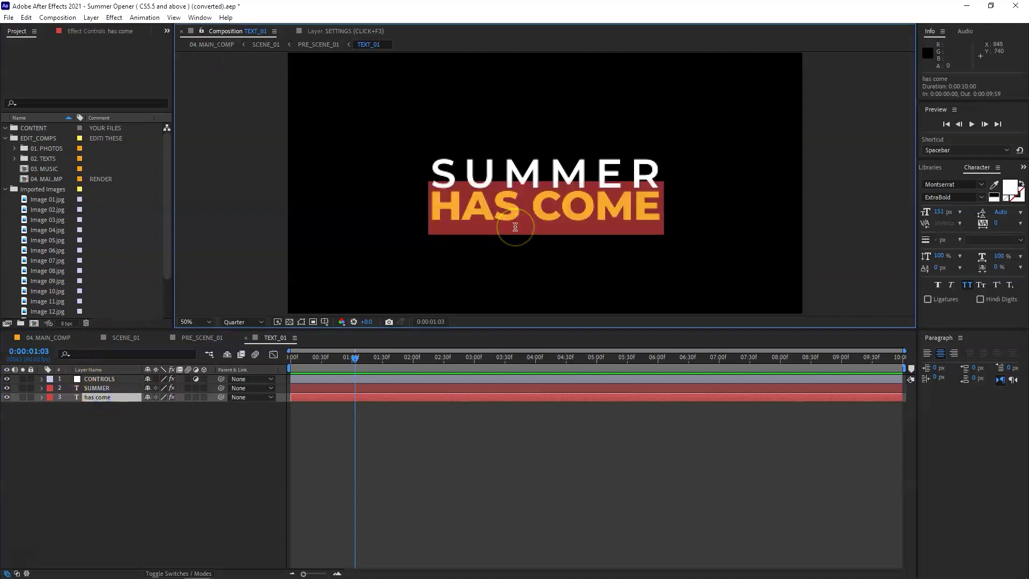
{"action": "type", "text": "IS HERE"}
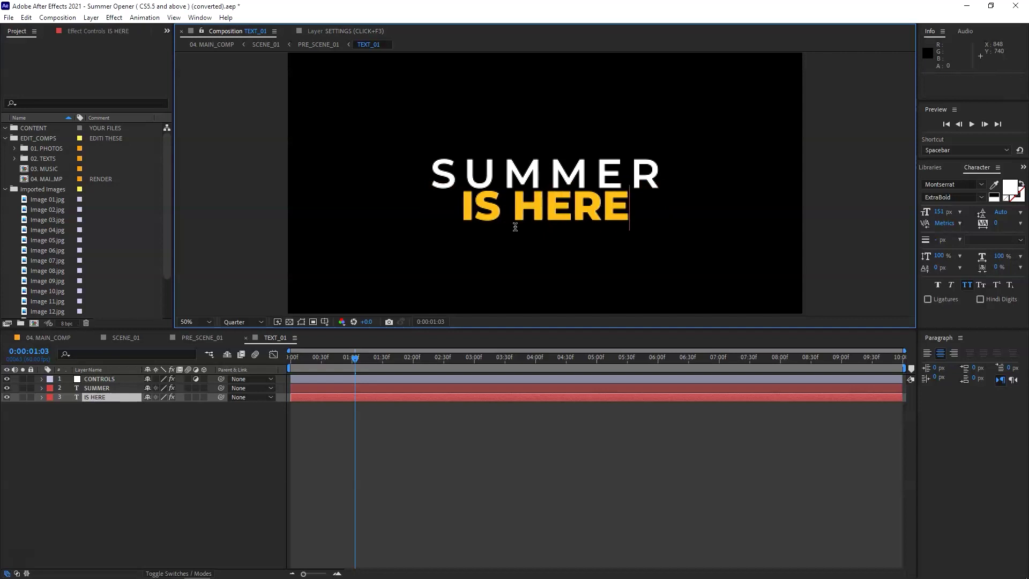
{"action": "left_click", "coordinate": [422, 411]}
{"action": "left_click", "coordinate": [427, 397]}
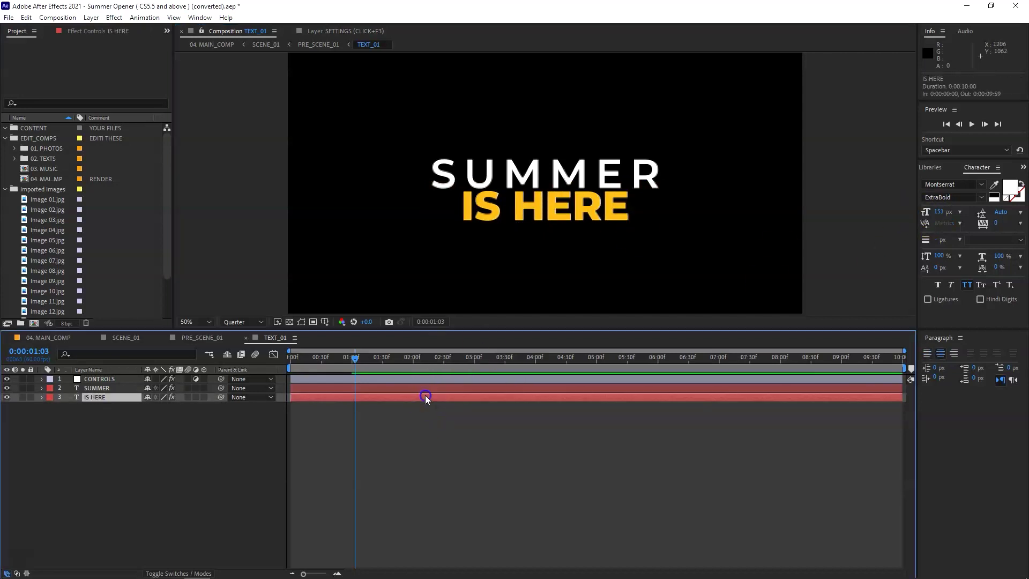
{"action": "left_click_drag", "start_coordinate": [982, 222], "coordinate": [1026, 151]}
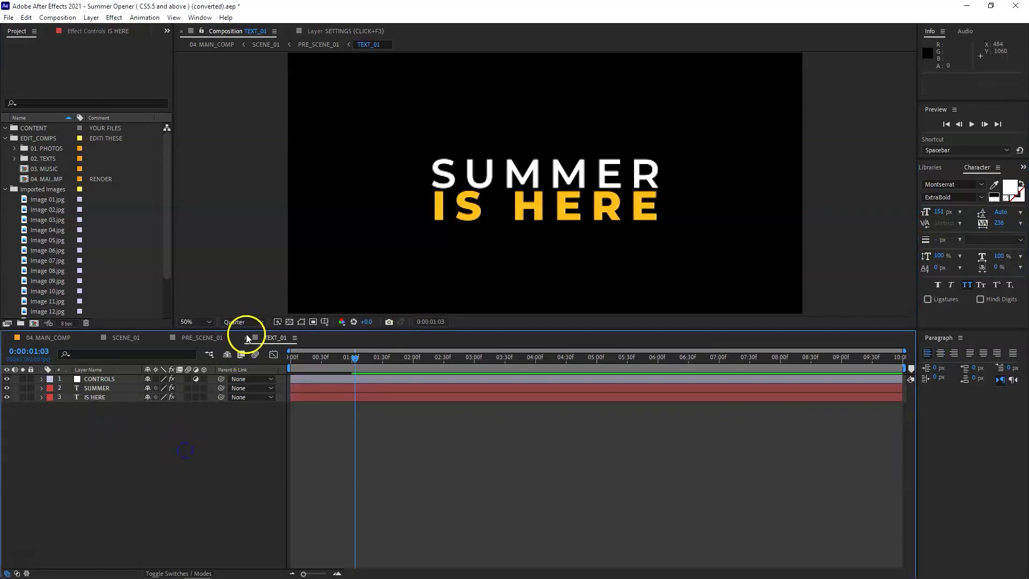
Step: Return to 04. MAIN_COMP and inspect PHOTO_01 through PHOTO_04 in the 01. PHOTOS folder
{"action": "left_click", "coordinate": [106, 420]}
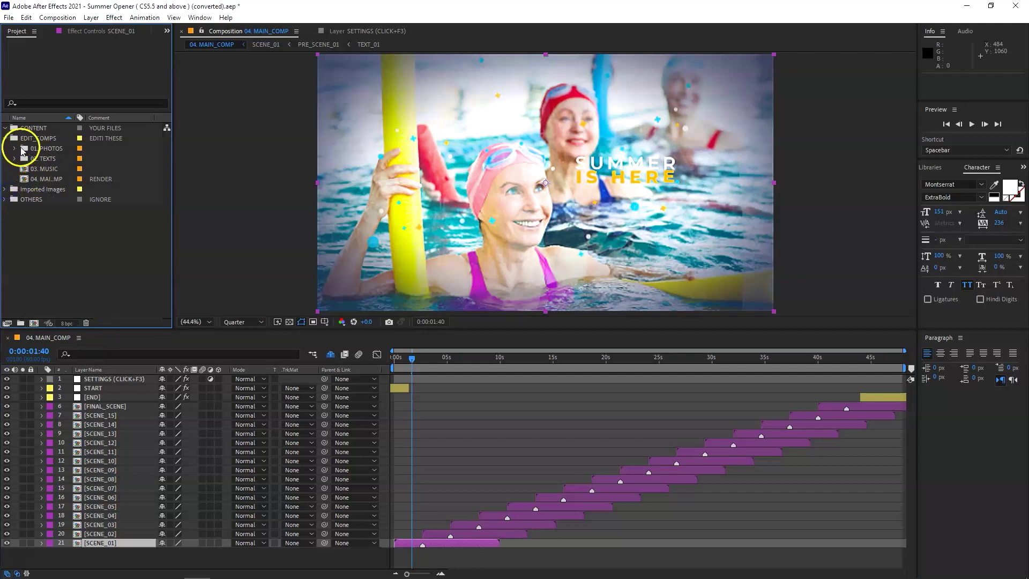
{"action": "left_click", "coordinate": [15, 149]}
{"action": "left_click", "coordinate": [56, 168]}
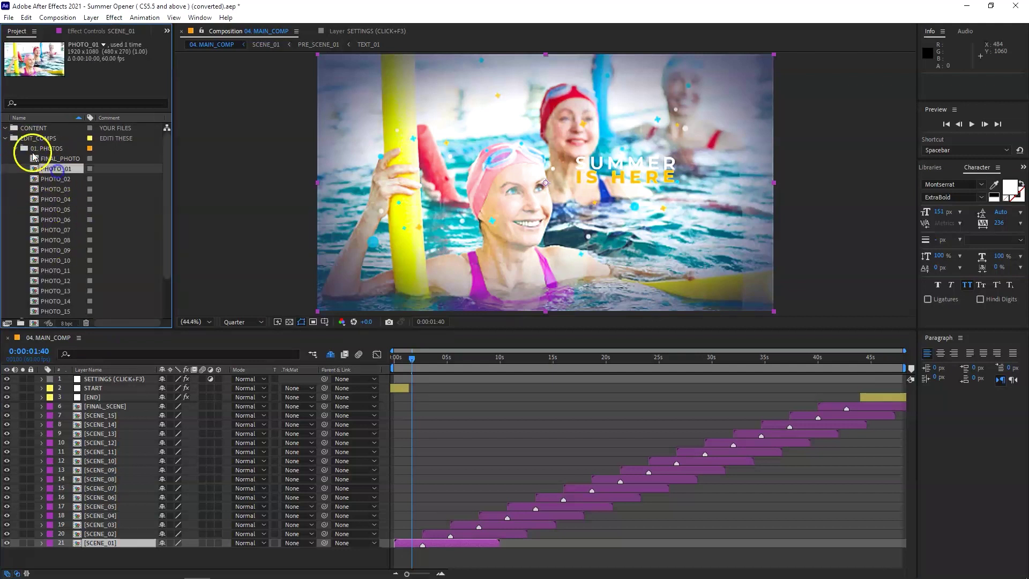
{"action": "left_click", "coordinate": [56, 180]}
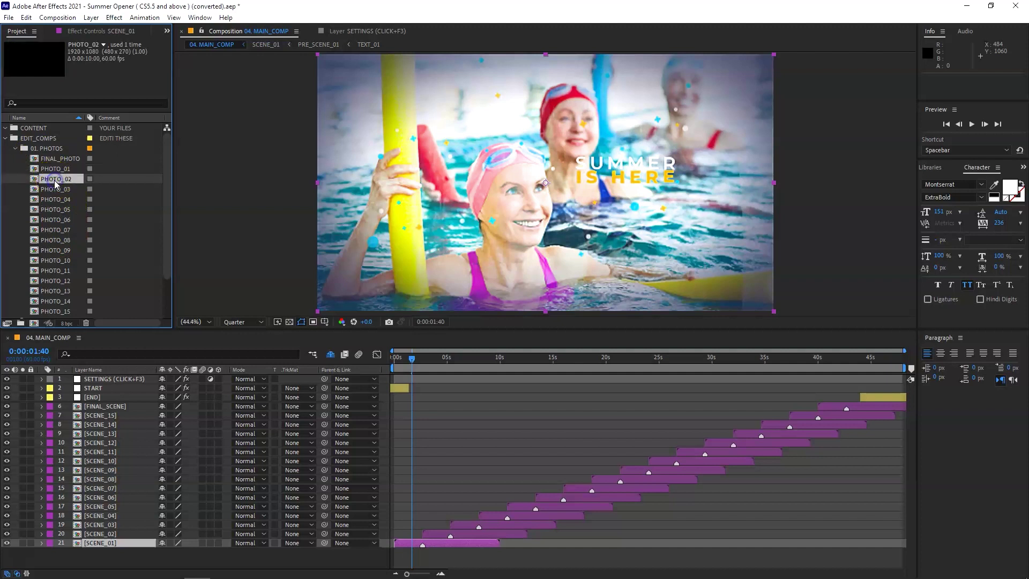
{"action": "left_click", "coordinate": [63, 188]}
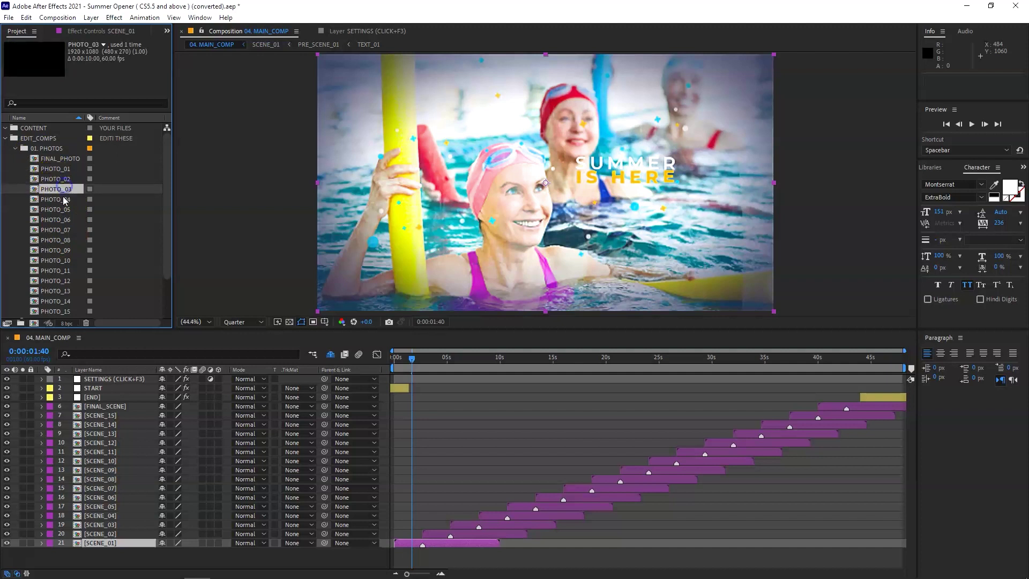
{"action": "left_click", "coordinate": [59, 200]}
{"action": "left_click", "coordinate": [19, 149]}
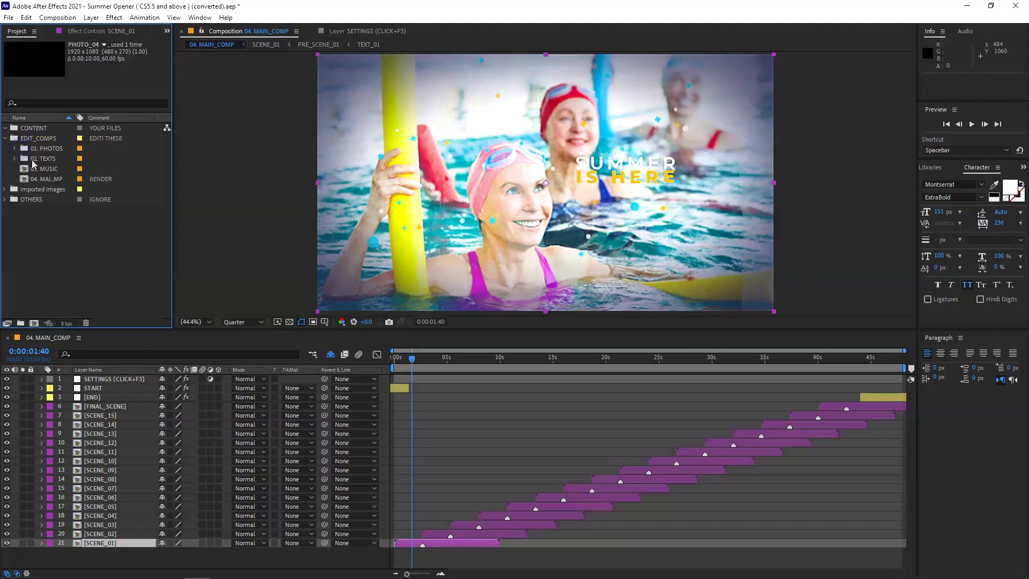
Step: Expand the 02. TEXTS folder and select the TEXT_02 composition
{"action": "left_click", "coordinate": [19, 159]}
{"action": "left_click", "coordinate": [59, 159]}
{"action": "left_click", "coordinate": [52, 169]}
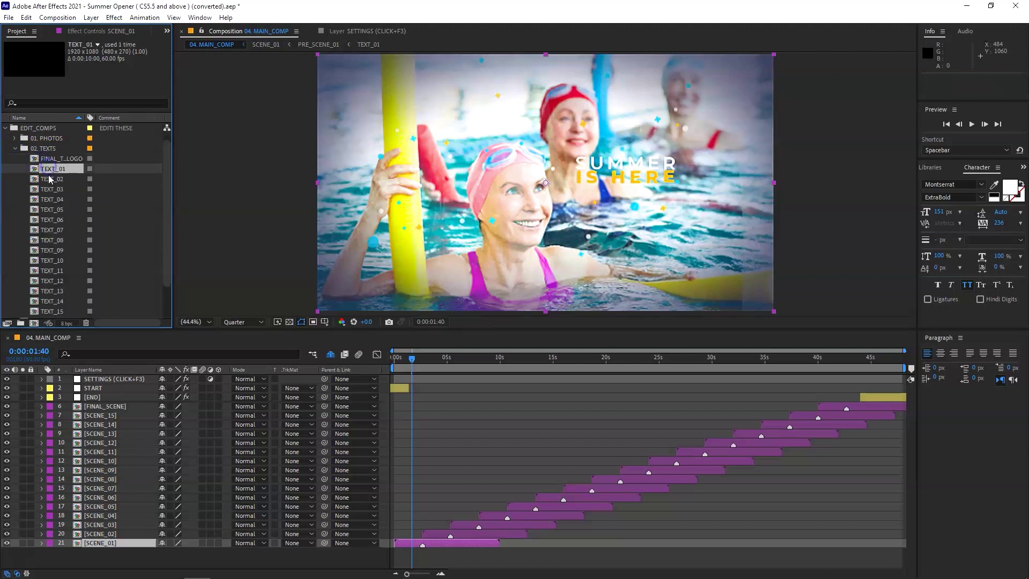
Step: Look over the TEXT_01 and TEXT_02 compositions, then close both
{"action": "left_click", "coordinate": [49, 180]}
{"action": "double_click", "coordinate": [52, 168]}
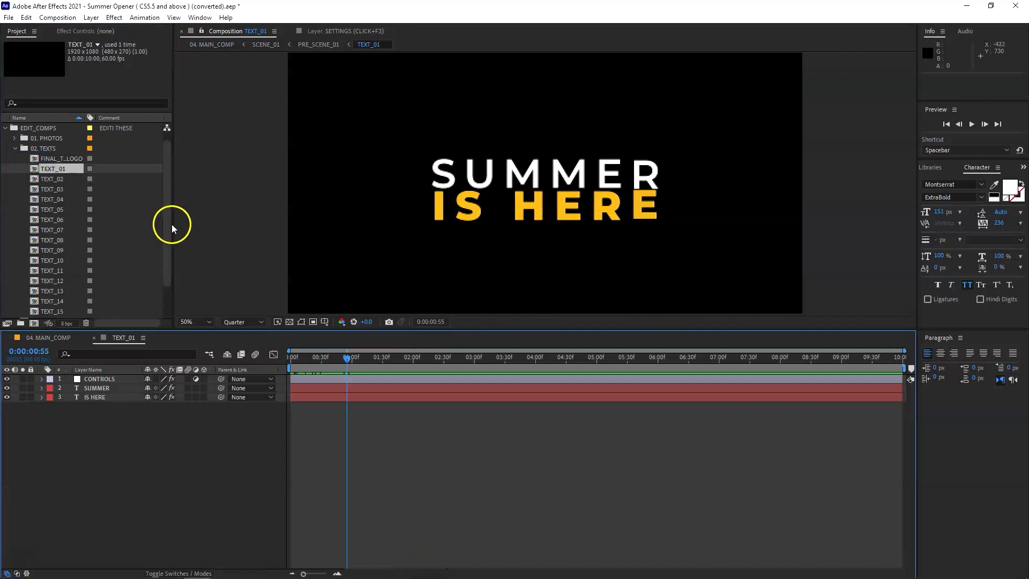
{"action": "double_click", "coordinate": [64, 180]}
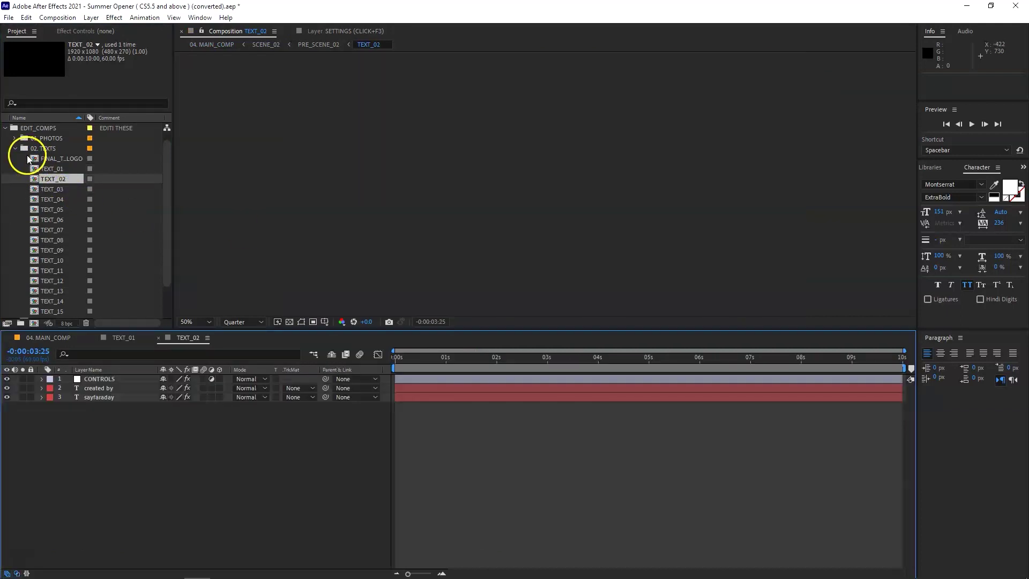
{"action": "left_click", "coordinate": [158, 338]}
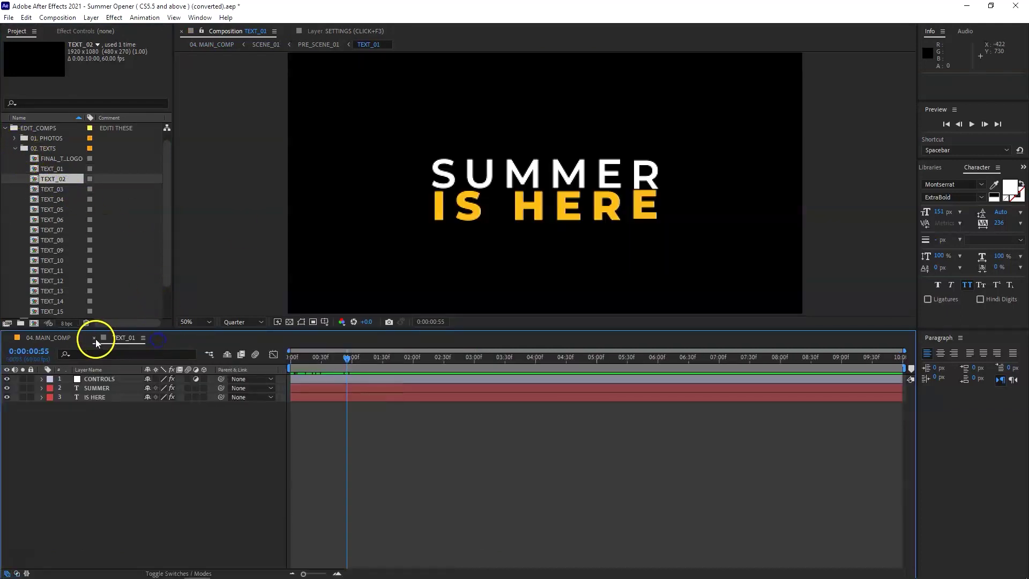
{"action": "left_click", "coordinate": [94, 337]}
Step: Place Image 02.jpg into PHOTO_02 and scale it to fit the frame
{"action": "left_click", "coordinate": [14, 149]}
{"action": "double_click", "coordinate": [55, 166]}
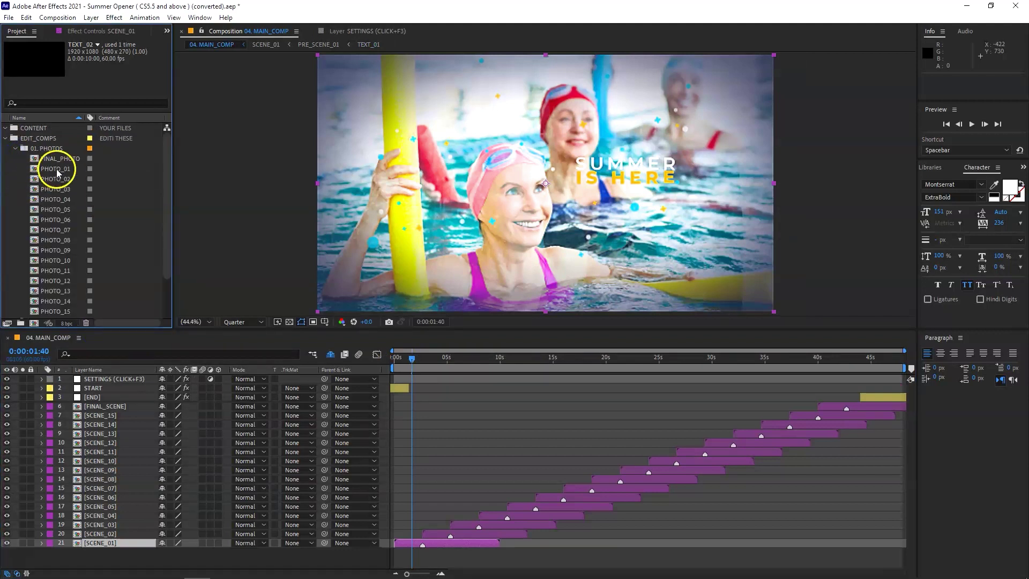
{"action": "left_click", "coordinate": [14, 289]}
{"action": "left_click_drag", "start_coordinate": [45, 284], "coordinate": [107, 512]}
{"action": "key", "text": "s"}
{"action": "left_click", "coordinate": [204, 438]}
{"action": "left_click", "coordinate": [195, 331]}
{"action": "key", "text": "ctrl+w"}
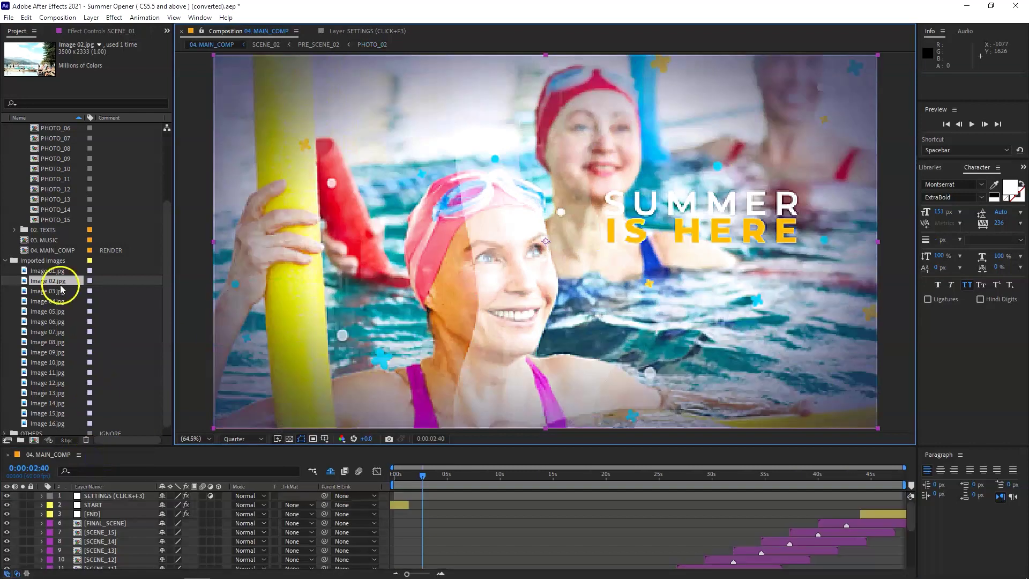
{"action": "scroll", "coordinate": [53, 214], "scroll_direction": "up", "scroll_amount": 4}
{"action": "double_click", "coordinate": [54, 180]}
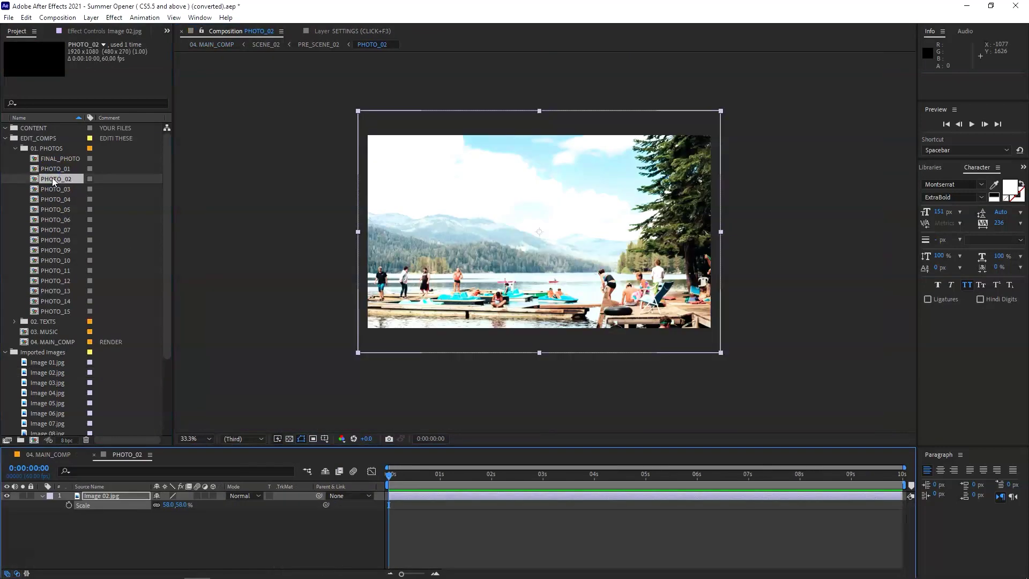
Step: Change the bottom title line in TEXT_02 to HOLIDAY and preview it
{"action": "left_click", "coordinate": [15, 321]}
{"action": "scroll", "coordinate": [53, 241], "scroll_direction": "down", "scroll_amount": 3}
{"action": "double_click", "coordinate": [52, 291]}
{"action": "left_click", "coordinate": [99, 504]}
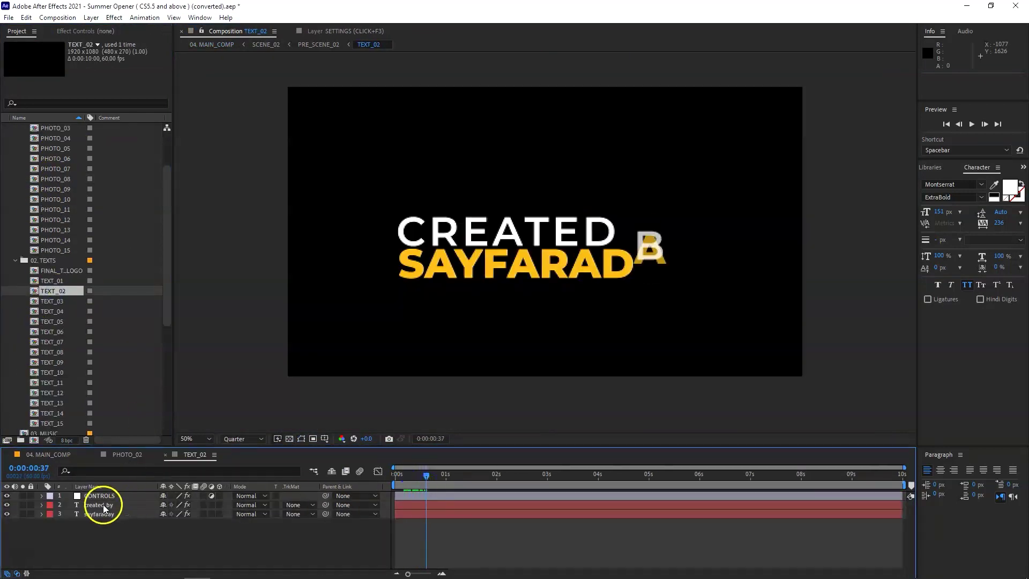
{"action": "key", "text": "ctrl+a"}
{"action": "type", "text": "HOLIDAY"}
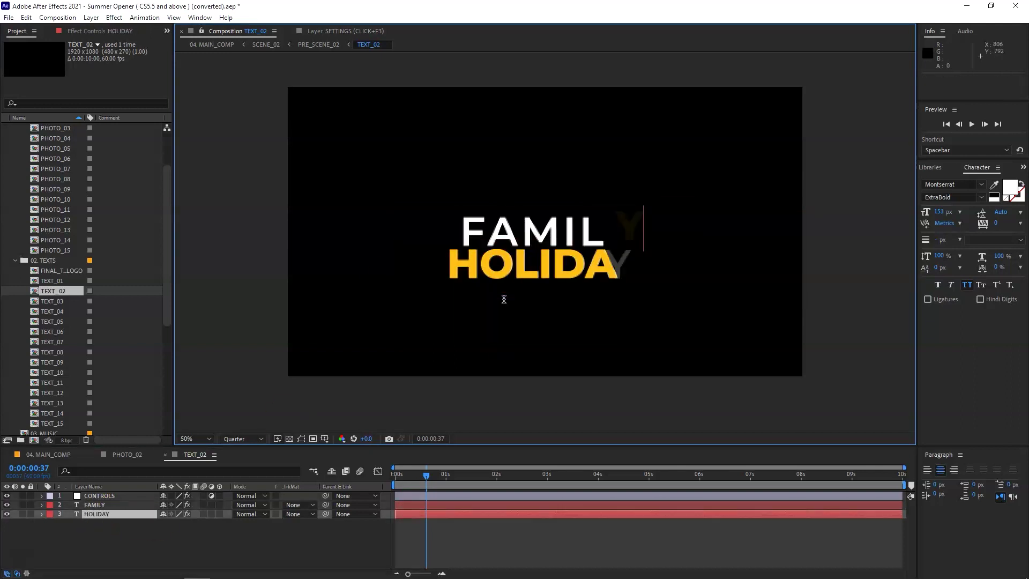
{"action": "key", "text": "KP_Enter"}
{"action": "key", "text": "space"}
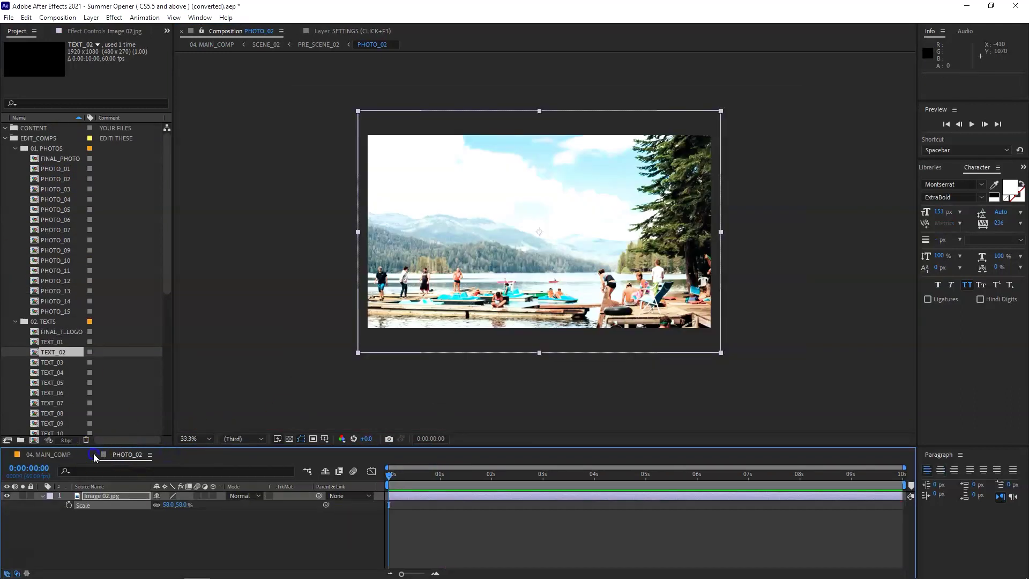
{"action": "scroll", "coordinate": [76, 269], "scroll_direction": "down", "scroll_amount": 4}
Step: Add Image 03.jpg to PHOTO_03 and shrink it to 27% scale
{"action": "left_click_drag", "start_coordinate": [48, 362], "coordinate": [85, 536]}
{"action": "key", "text": "s"}
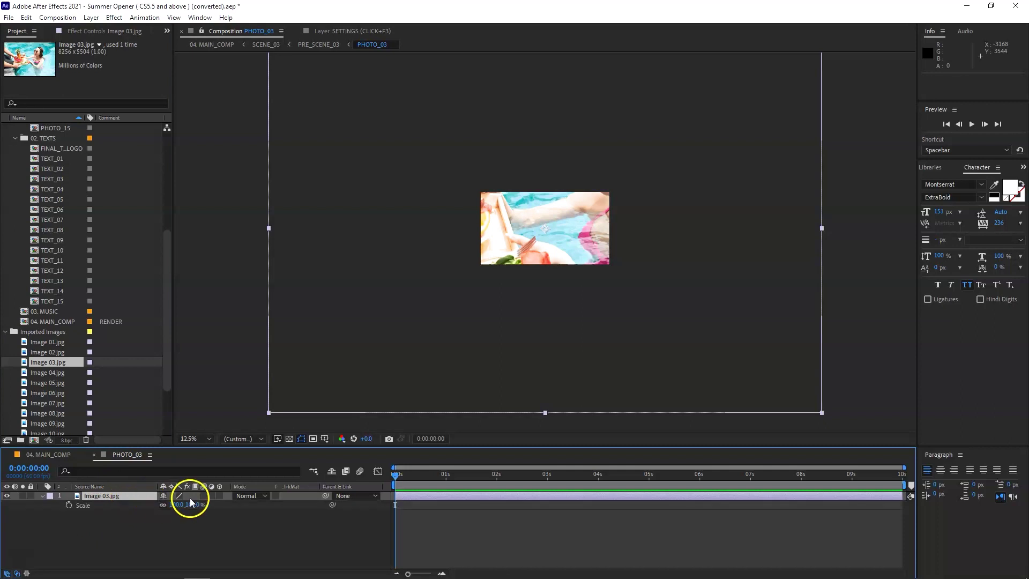
{"action": "left_click_drag", "start_coordinate": [188, 504], "coordinate": [154, 485]}
{"action": "left_click", "coordinate": [54, 455]}
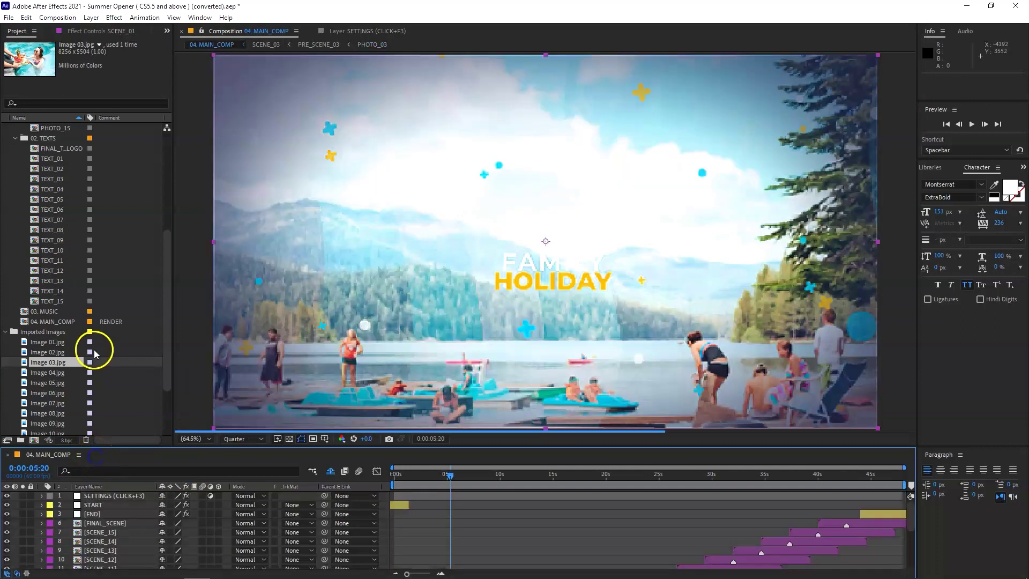
Step: Replace the TEMPLATE line in TEXT_03 with VIEWS and check the main composition
{"action": "double_click", "coordinate": [50, 179]}
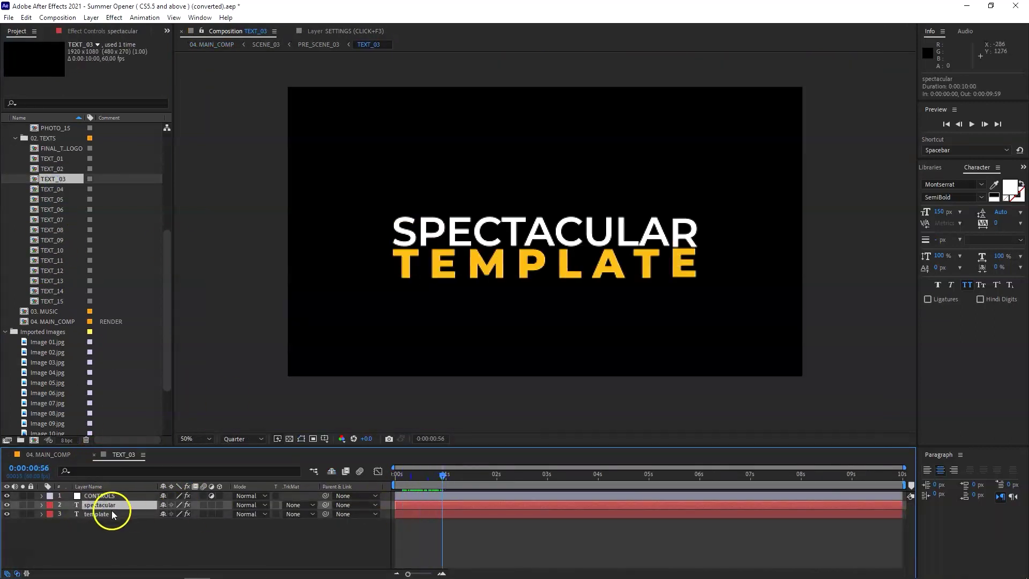
{"action": "double_click", "coordinate": [101, 513]}
{"action": "type", "text": "VIEWS"}
{"action": "double_click", "coordinate": [51, 321]}
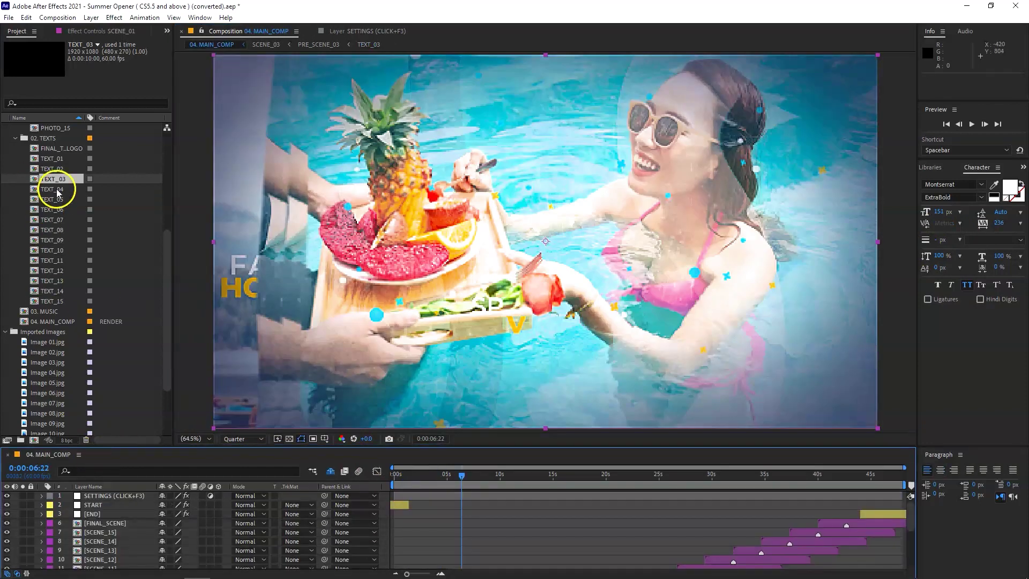
{"action": "scroll", "coordinate": [50, 184], "scroll_direction": "up", "scroll_amount": 6}
Step: Add Image 04.jpg to the PHOTO_04 composition
{"action": "double_click", "coordinate": [56, 199]}
{"action": "scroll", "coordinate": [46, 344], "scroll_direction": "down", "scroll_amount": 10}
{"action": "left_click_drag", "start_coordinate": [46, 345], "coordinate": [338, 375]}
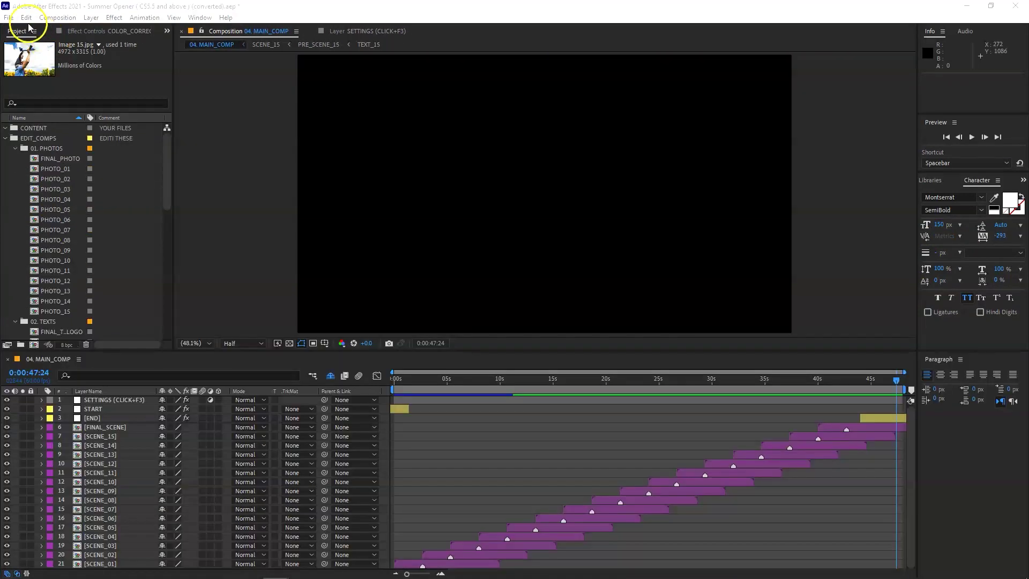
{"action": "left_click", "coordinate": [10, 18]}
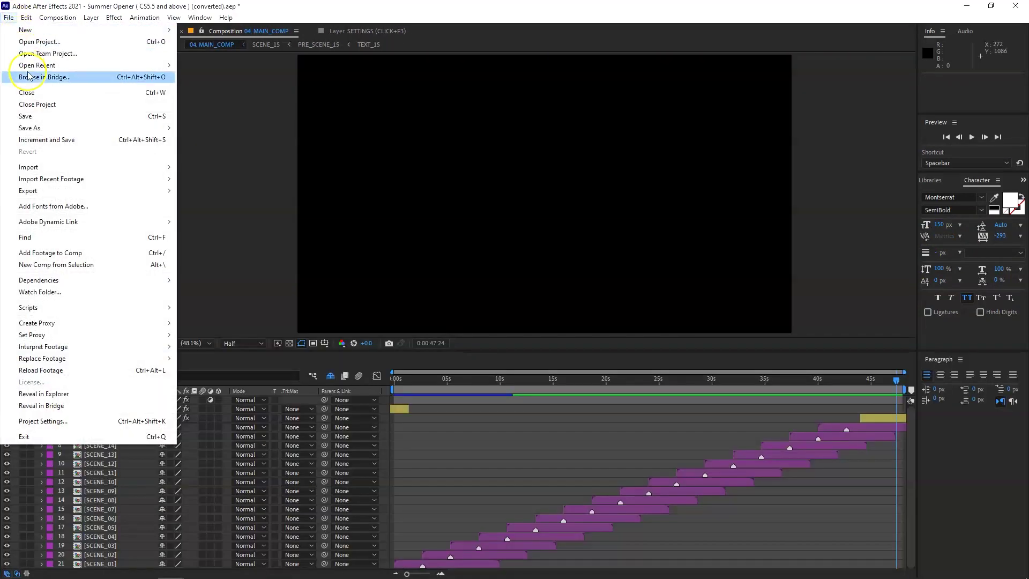
Step: In Save As, change the project file name to Summer Opener NEW
{"action": "left_click", "coordinate": [50, 128]}
{"action": "left_click", "coordinate": [193, 134]}
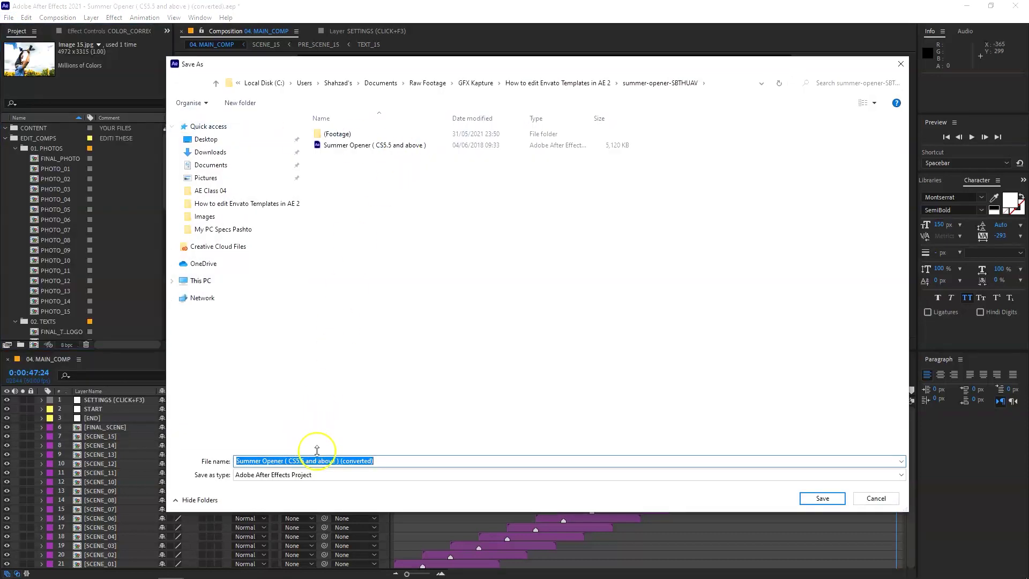
{"action": "left_click", "coordinate": [326, 459]}
{"action": "left_click_drag", "start_coordinate": [390, 459], "coordinate": [285, 459]}
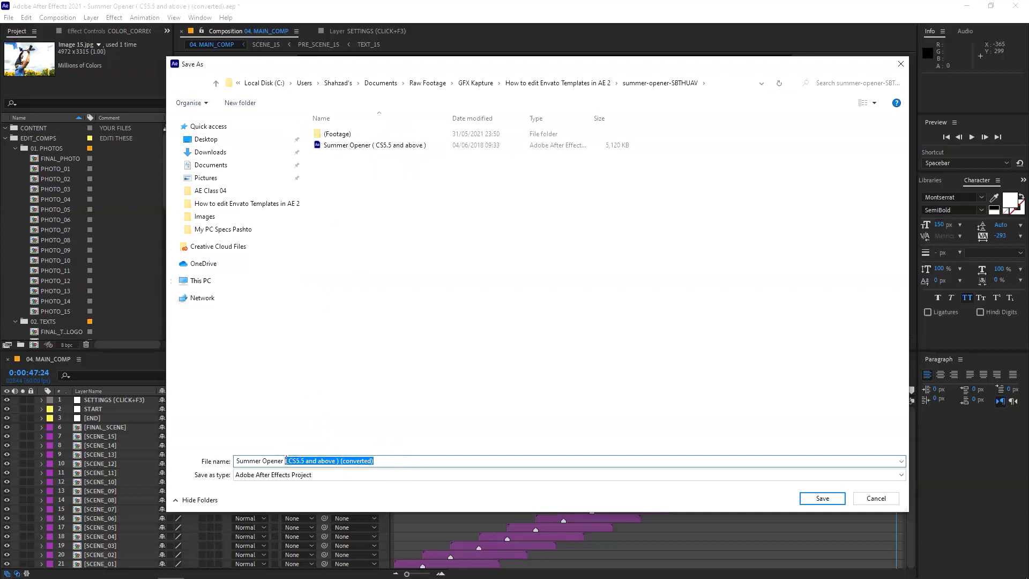
{"action": "type", "text": "NEW"}
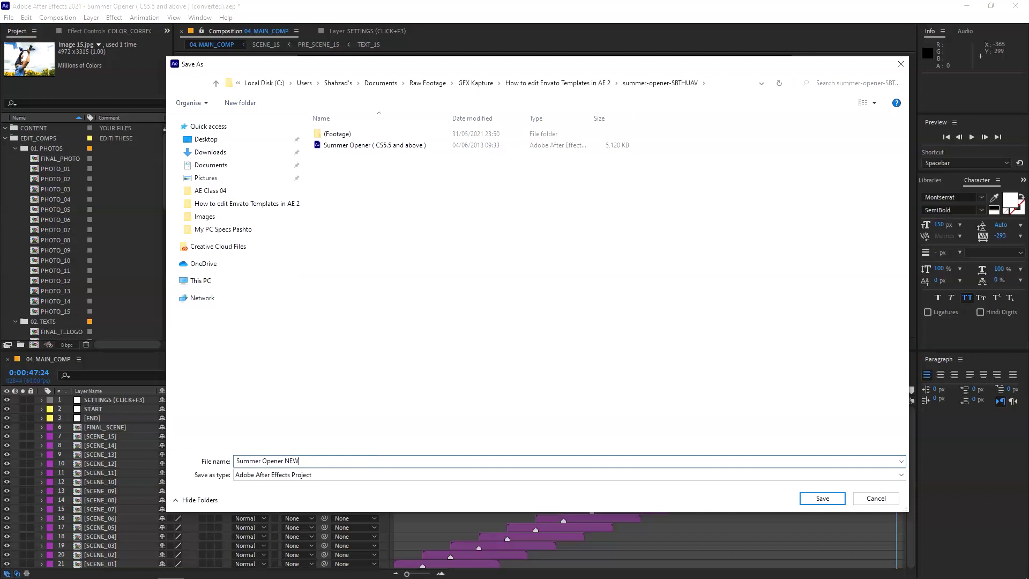
Step: Confirm the save as Summer Opener NEW and play a preview of 04. MAIN_COMP
{"action": "key", "text": "Return"}
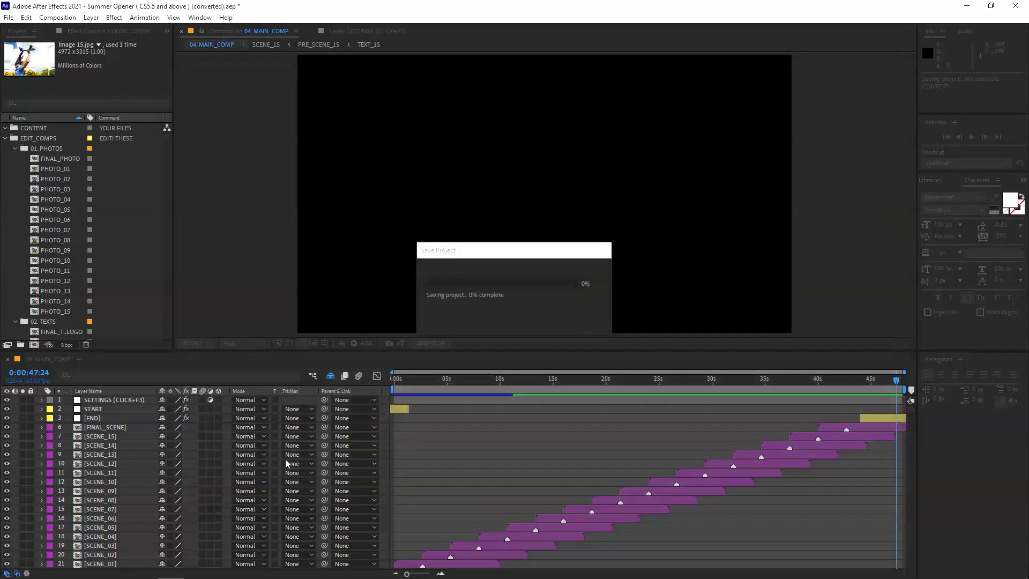
{"action": "left_click", "coordinate": [1000, 212]}
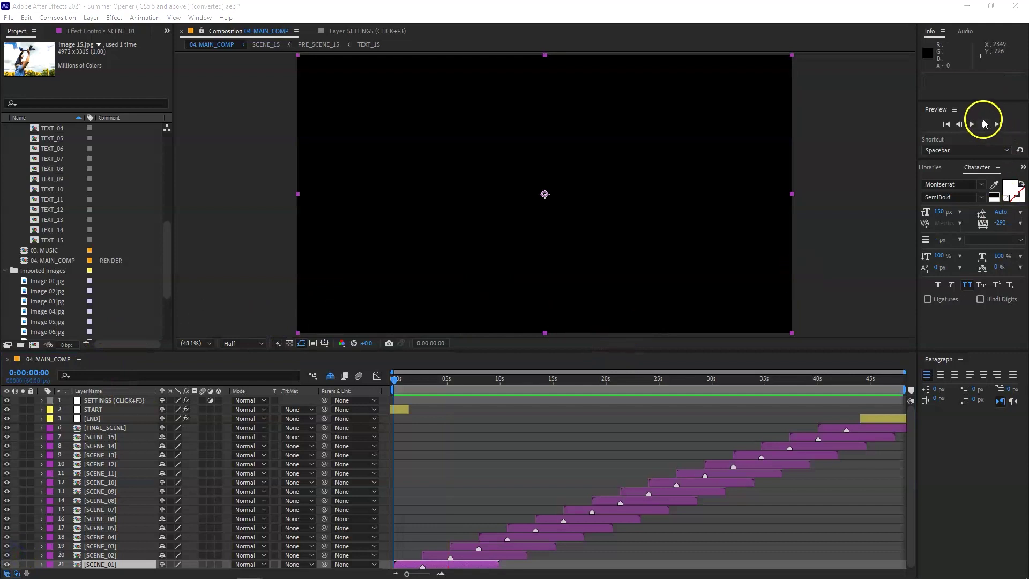
{"action": "left_click", "coordinate": [971, 124]}
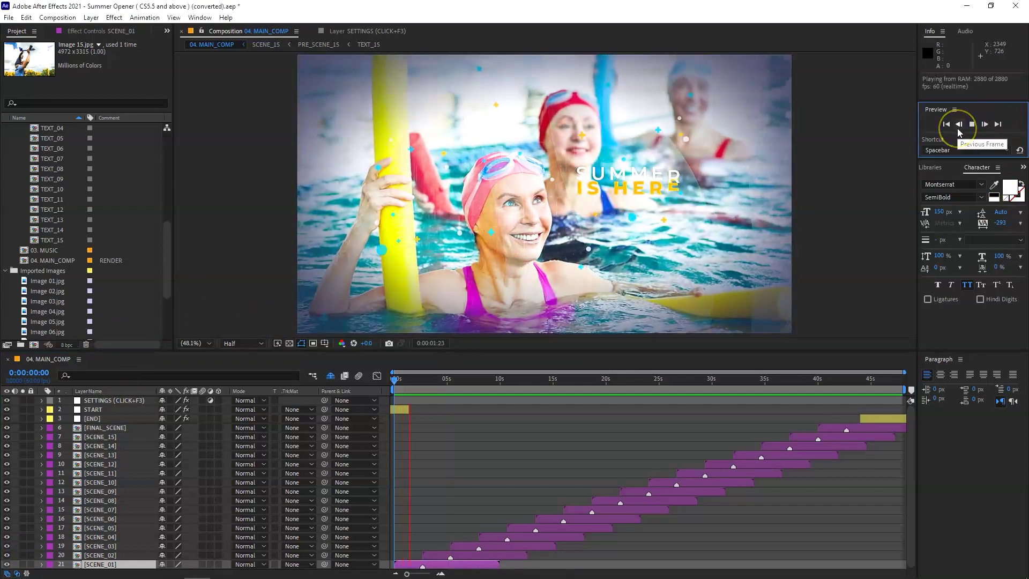